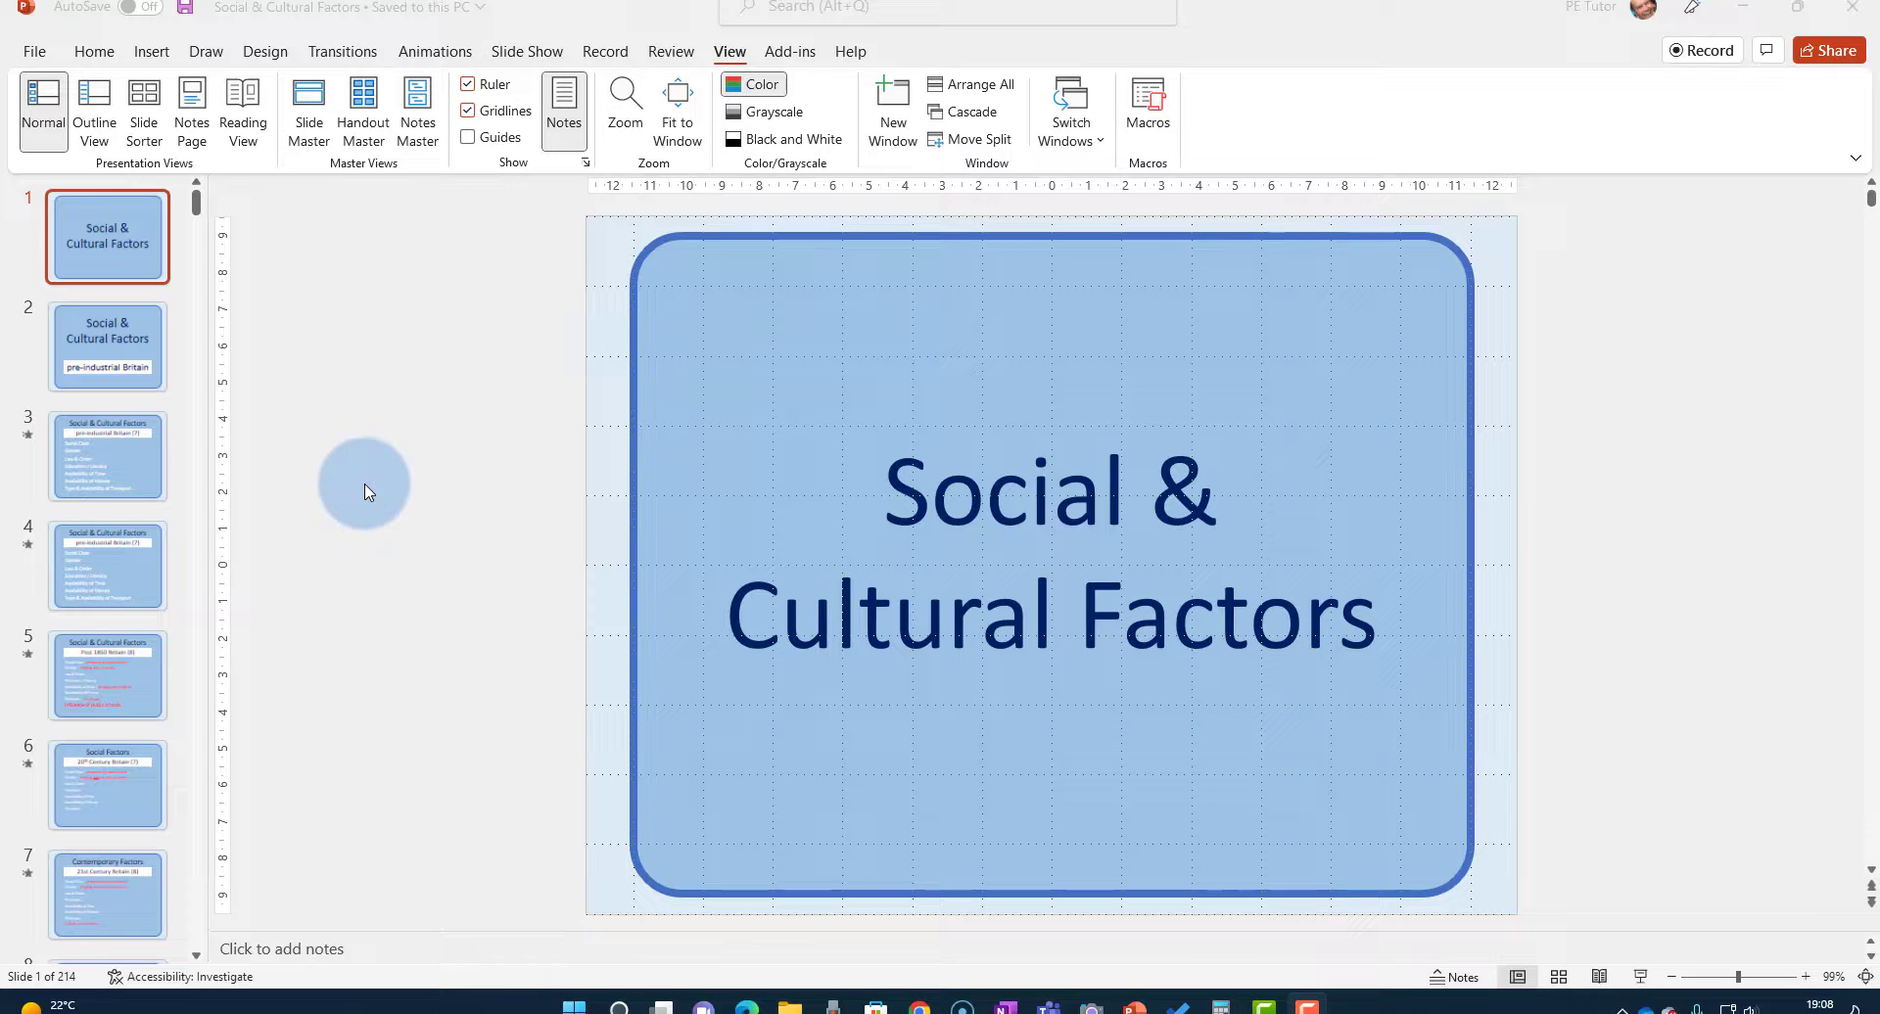
# Switch to Slide Sorter and scroll through all 214 slide thumbnails and back up
pyautogui.click(151, 112)
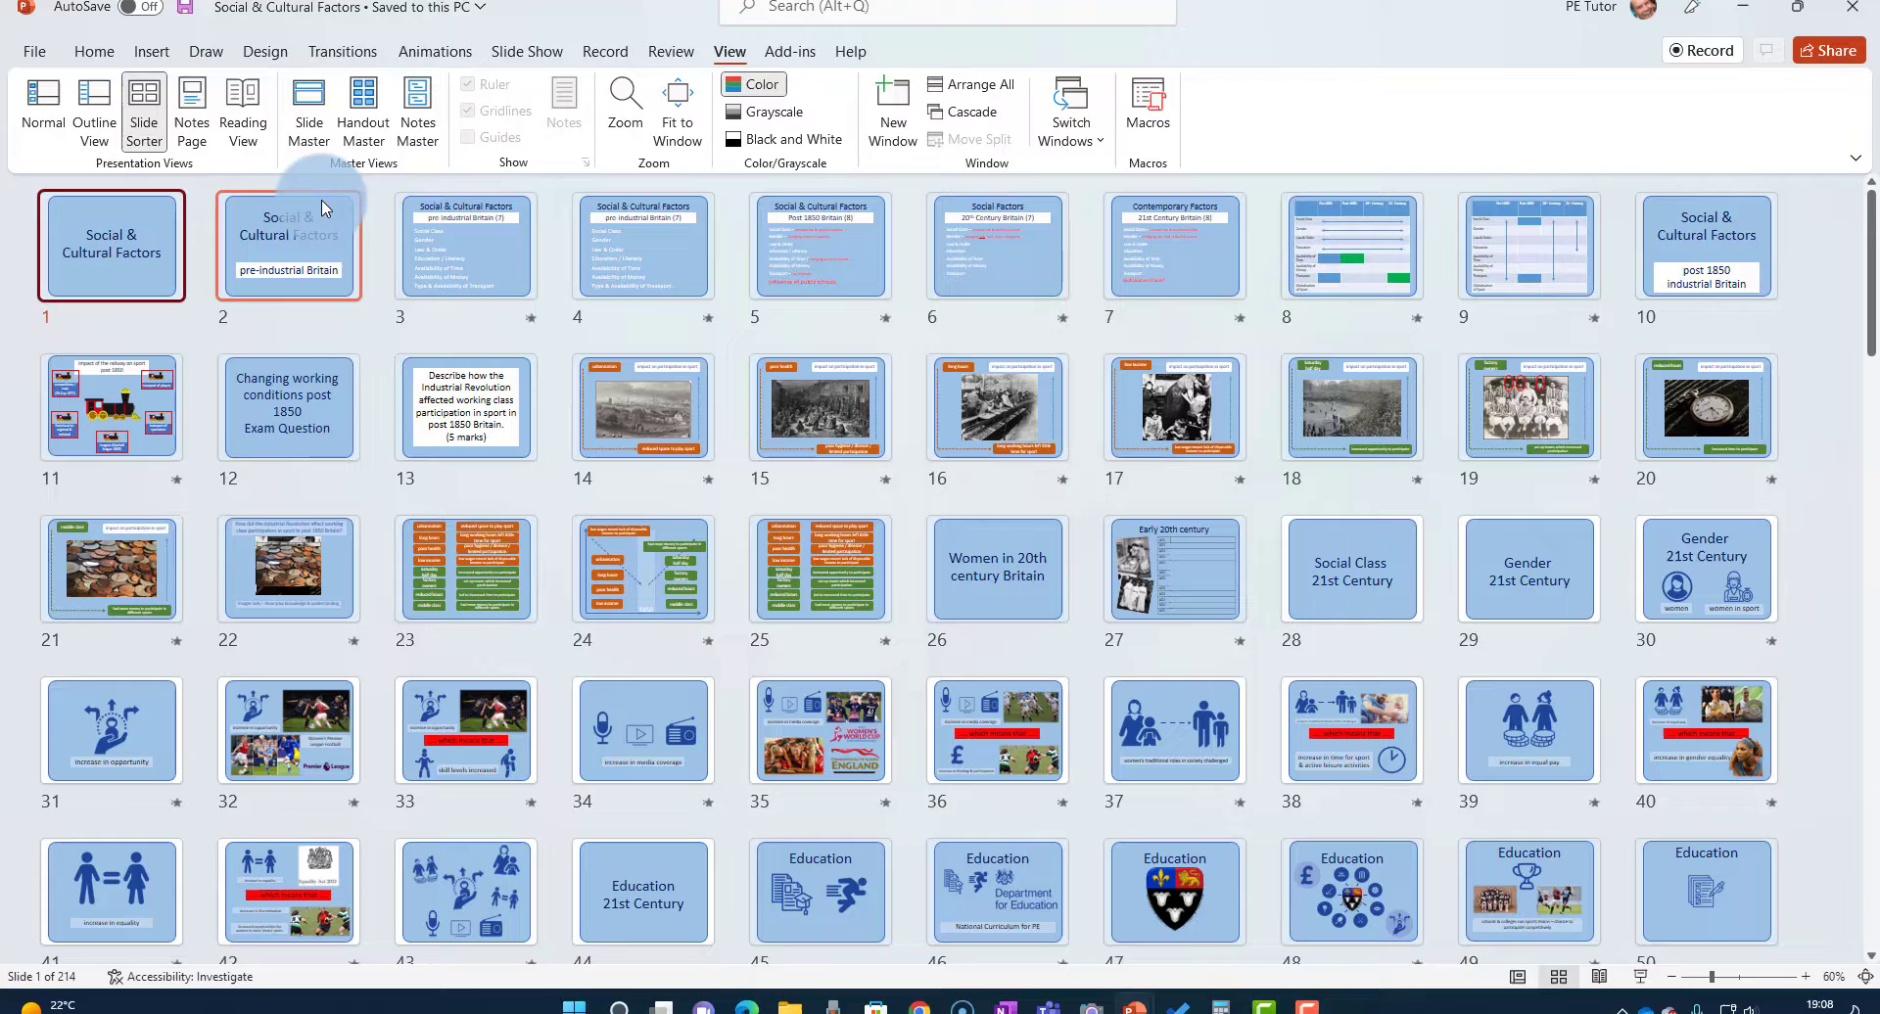
pyautogui.scroll(-10, 1797, 551)
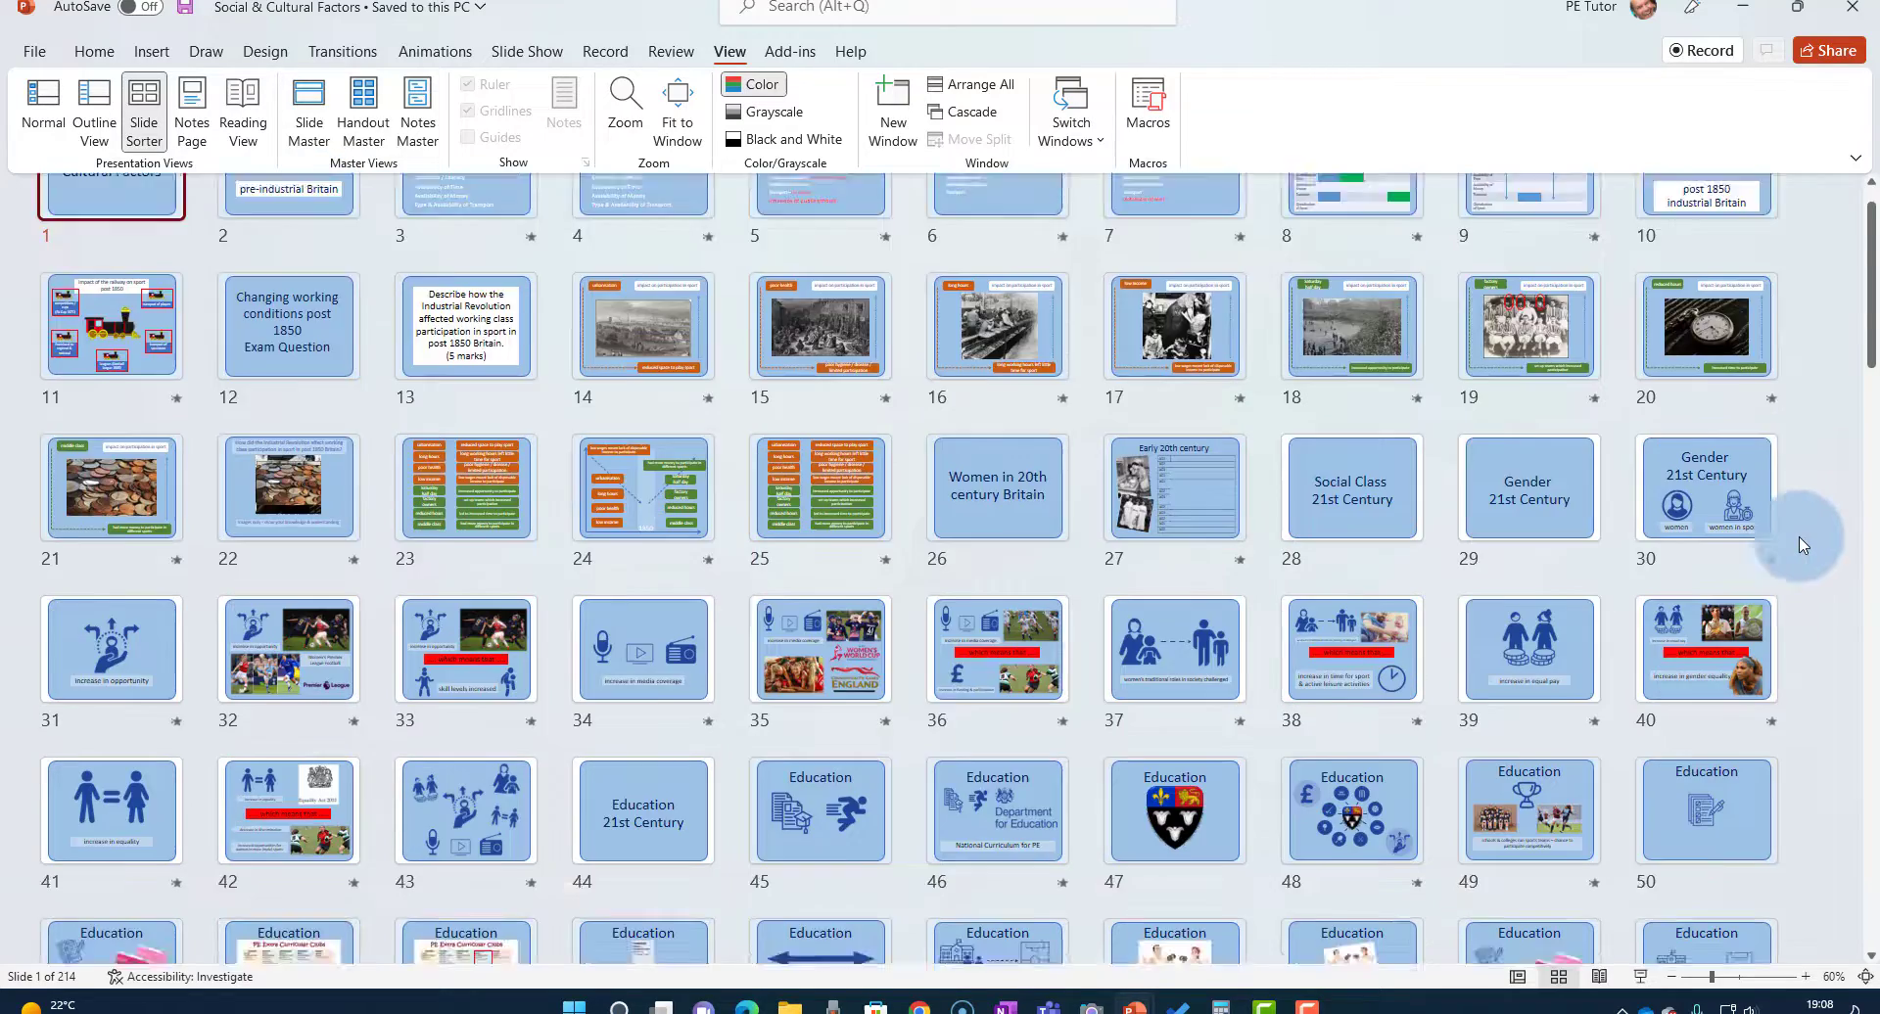
pyautogui.scroll(-8, 1799, 545)
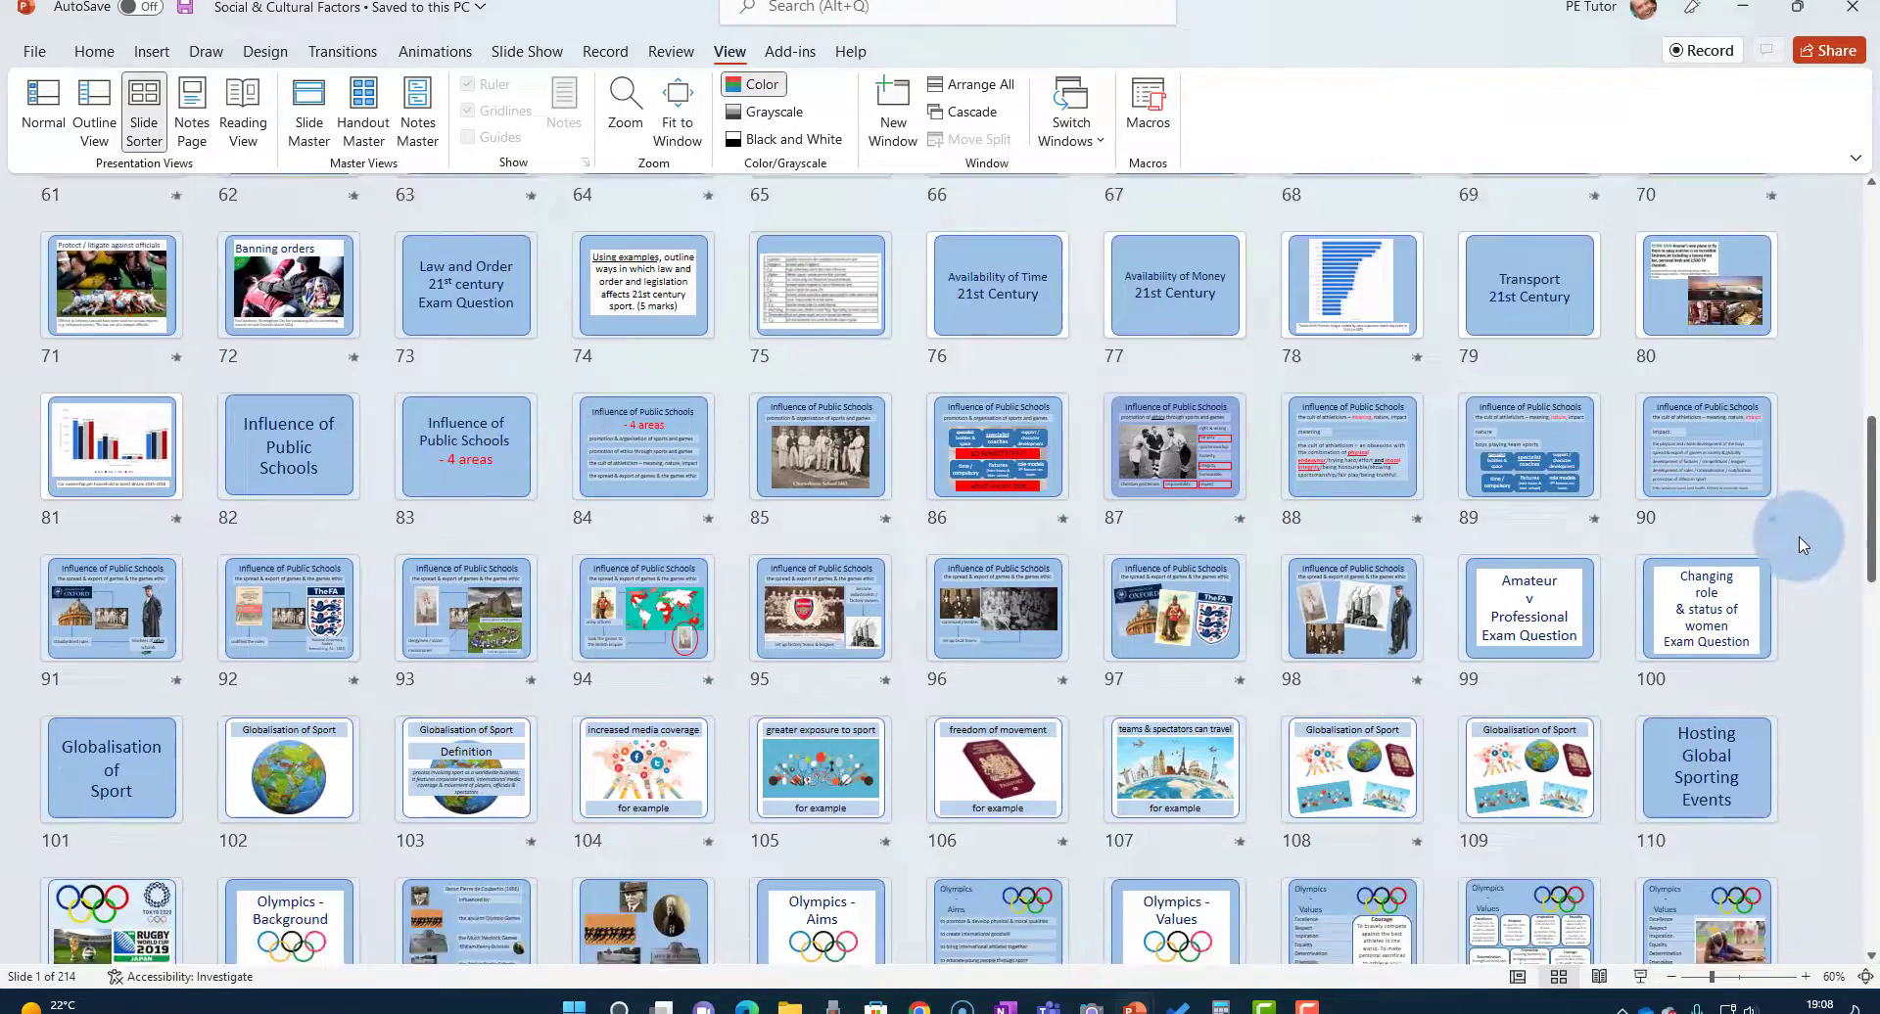
pyautogui.scroll(-3, 1803, 545)
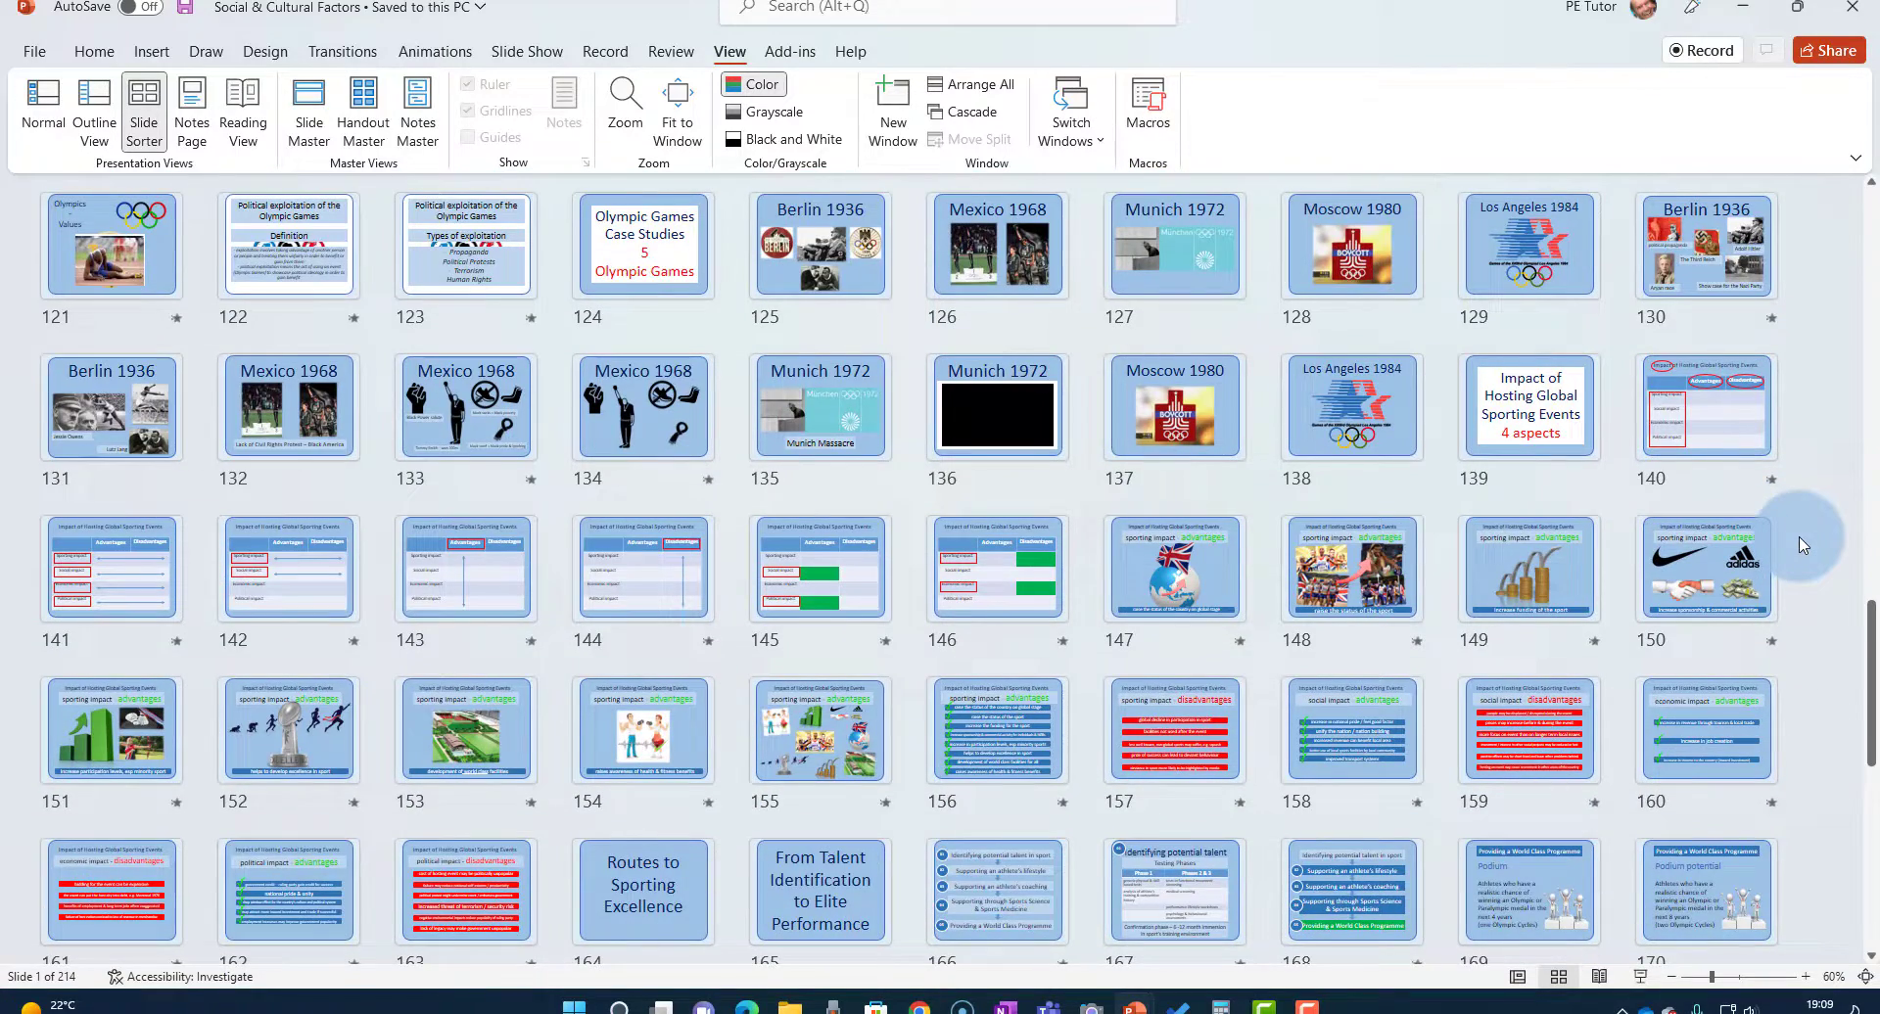
pyautogui.scroll(-5, 1802, 546)
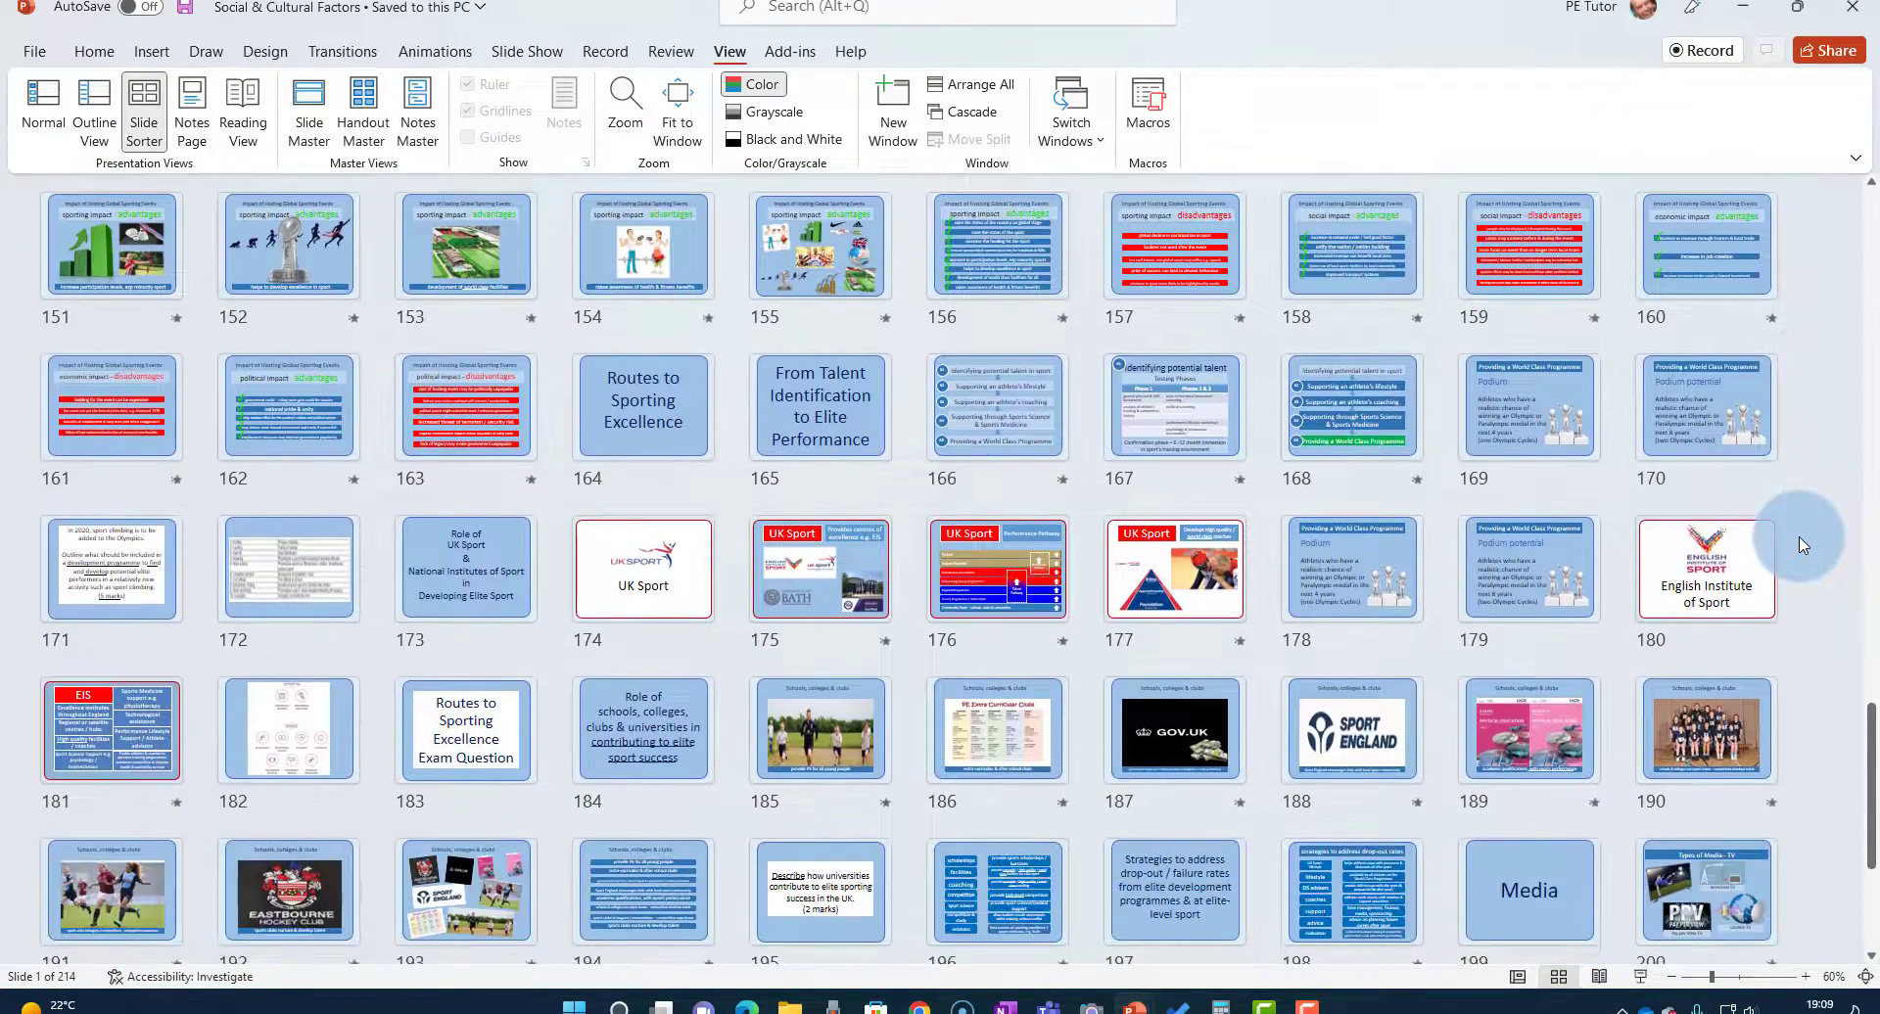
pyautogui.scroll(-3, 1803, 545)
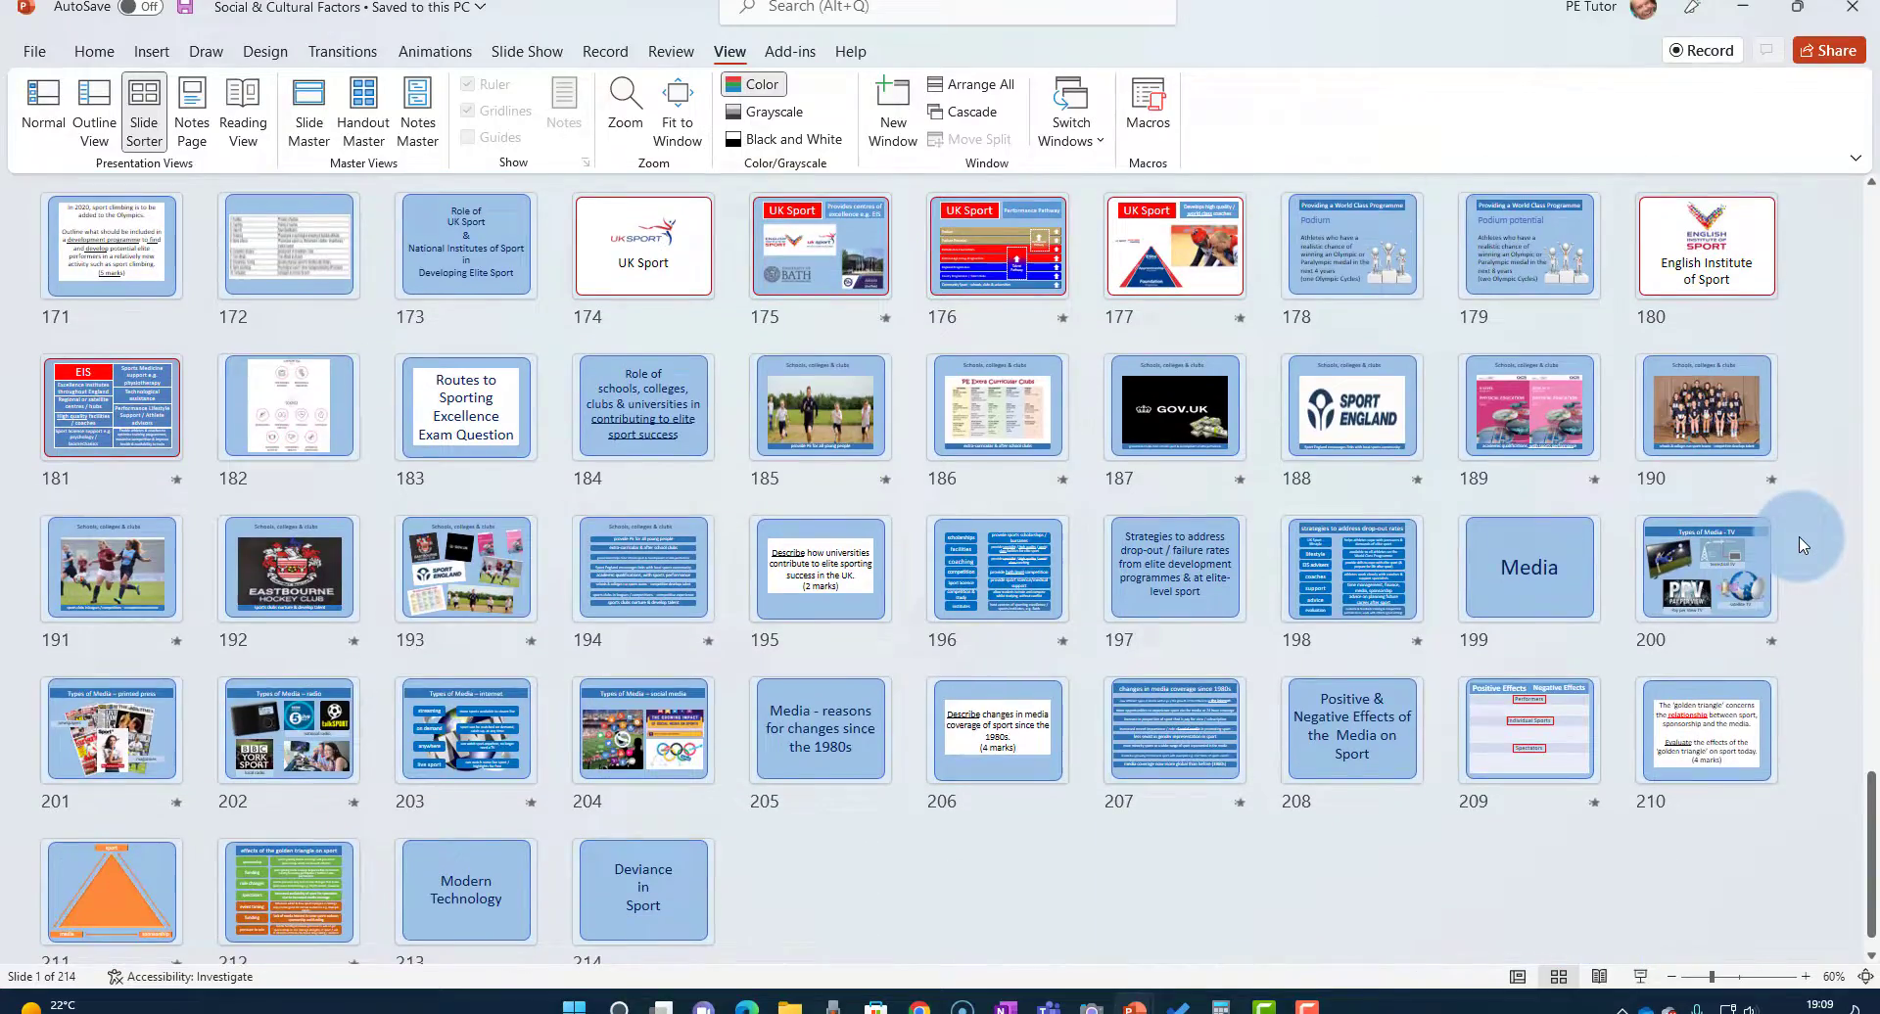
pyautogui.scroll(5, 1802, 545)
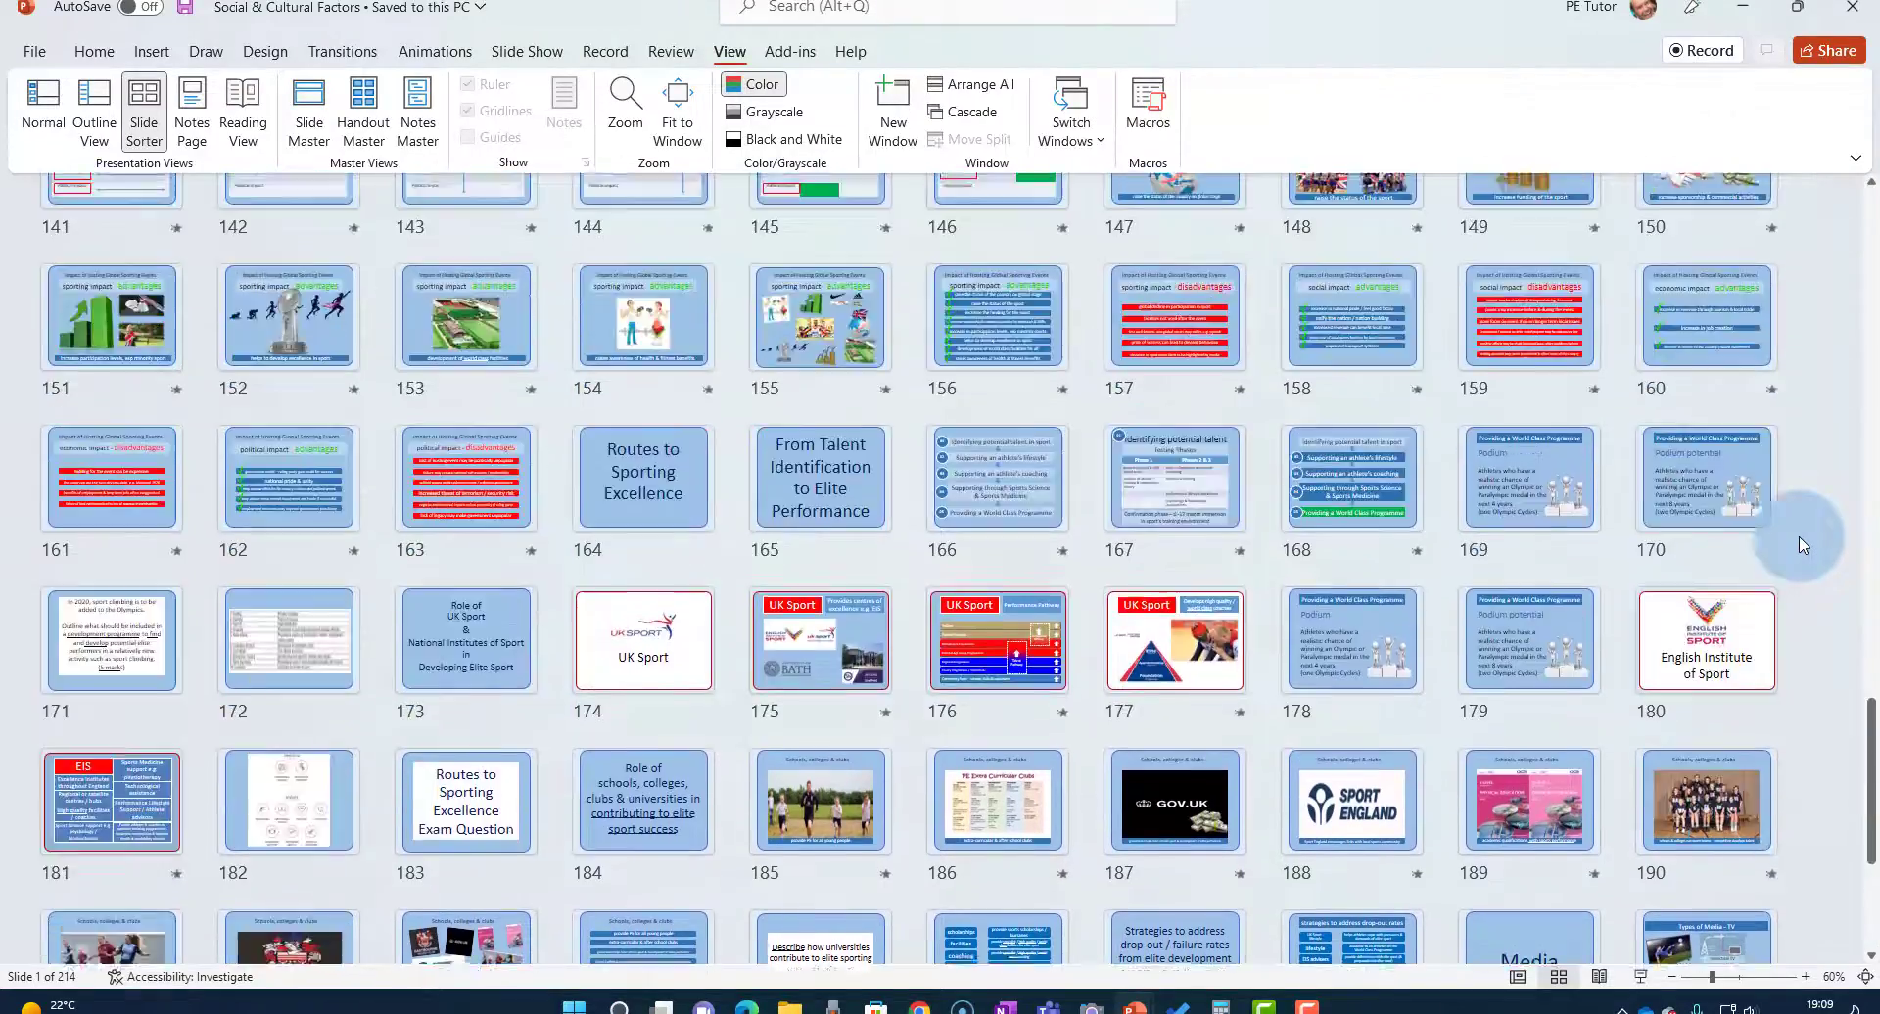
pyautogui.scroll(7, 1802, 545)
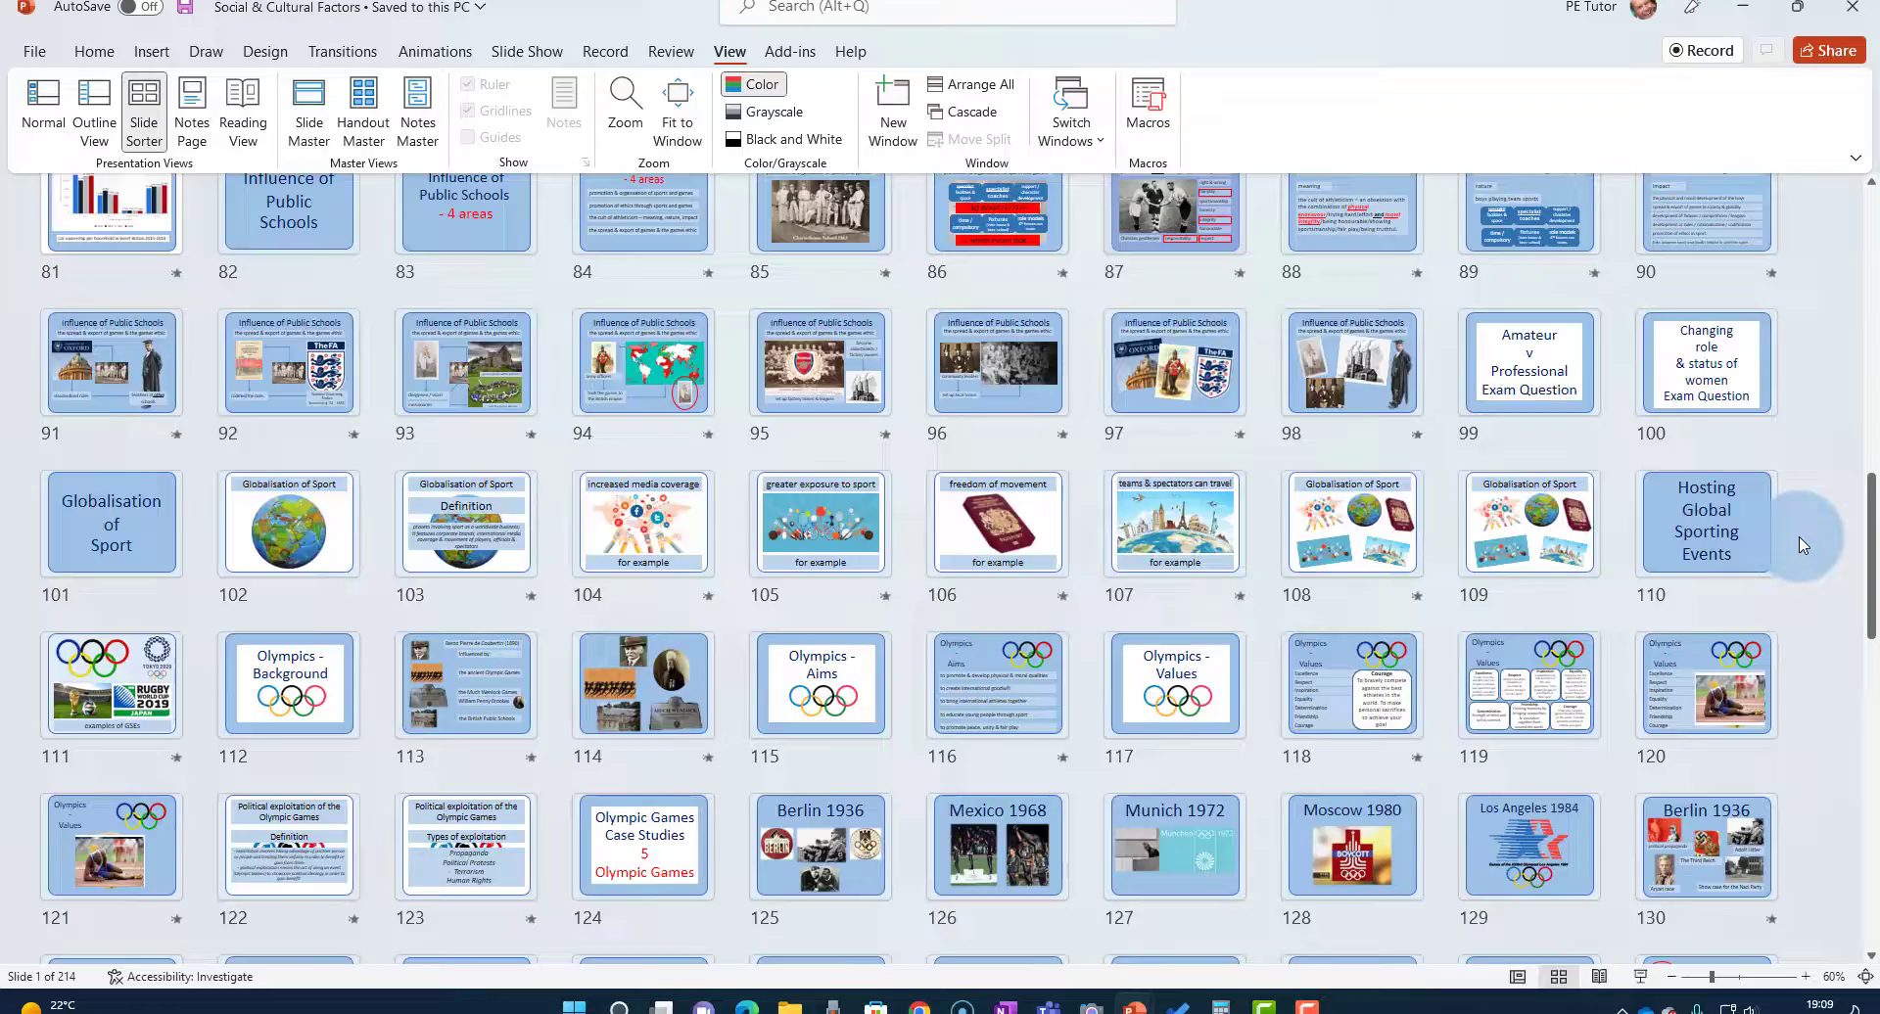
pyautogui.scroll(7, 1802, 545)
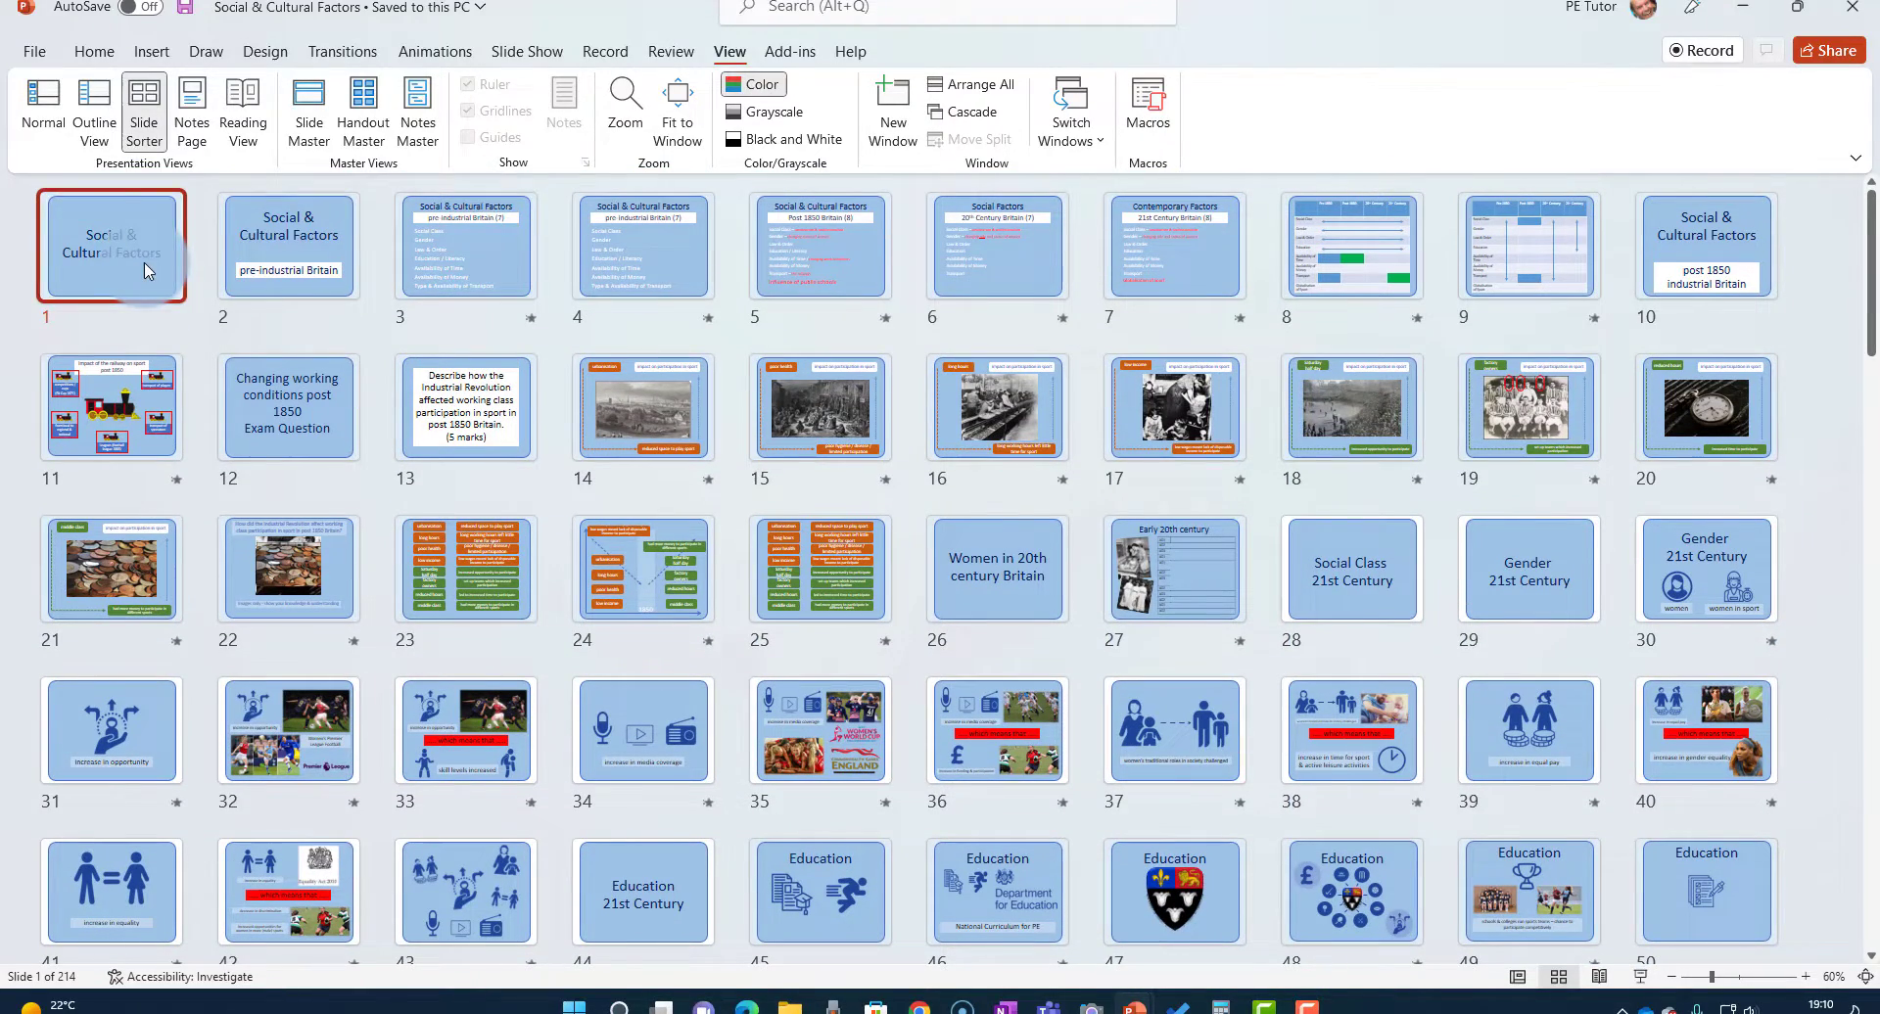
# Add a section named 'Pre Industrial Britain' beginning at slide 2
pyautogui.moveTo(145, 270); pyautogui.dragTo(276, 249)
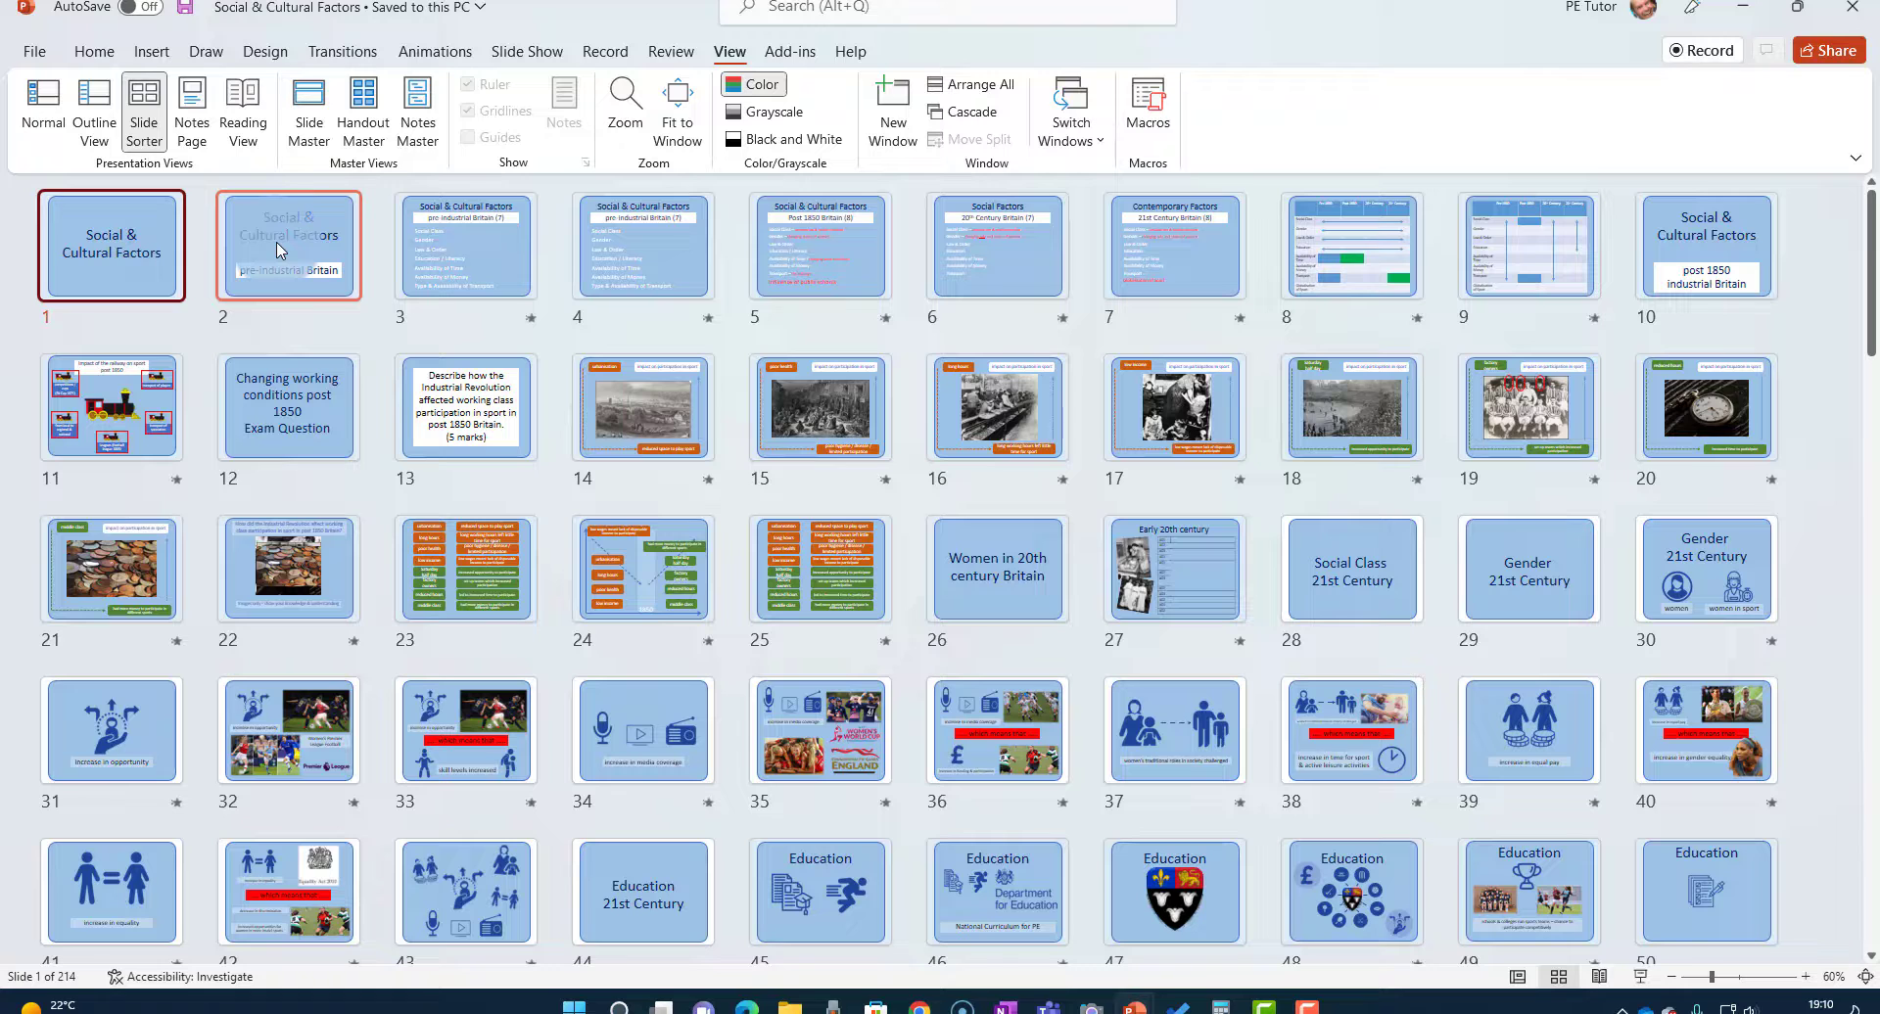
pyautogui.click(276, 249)
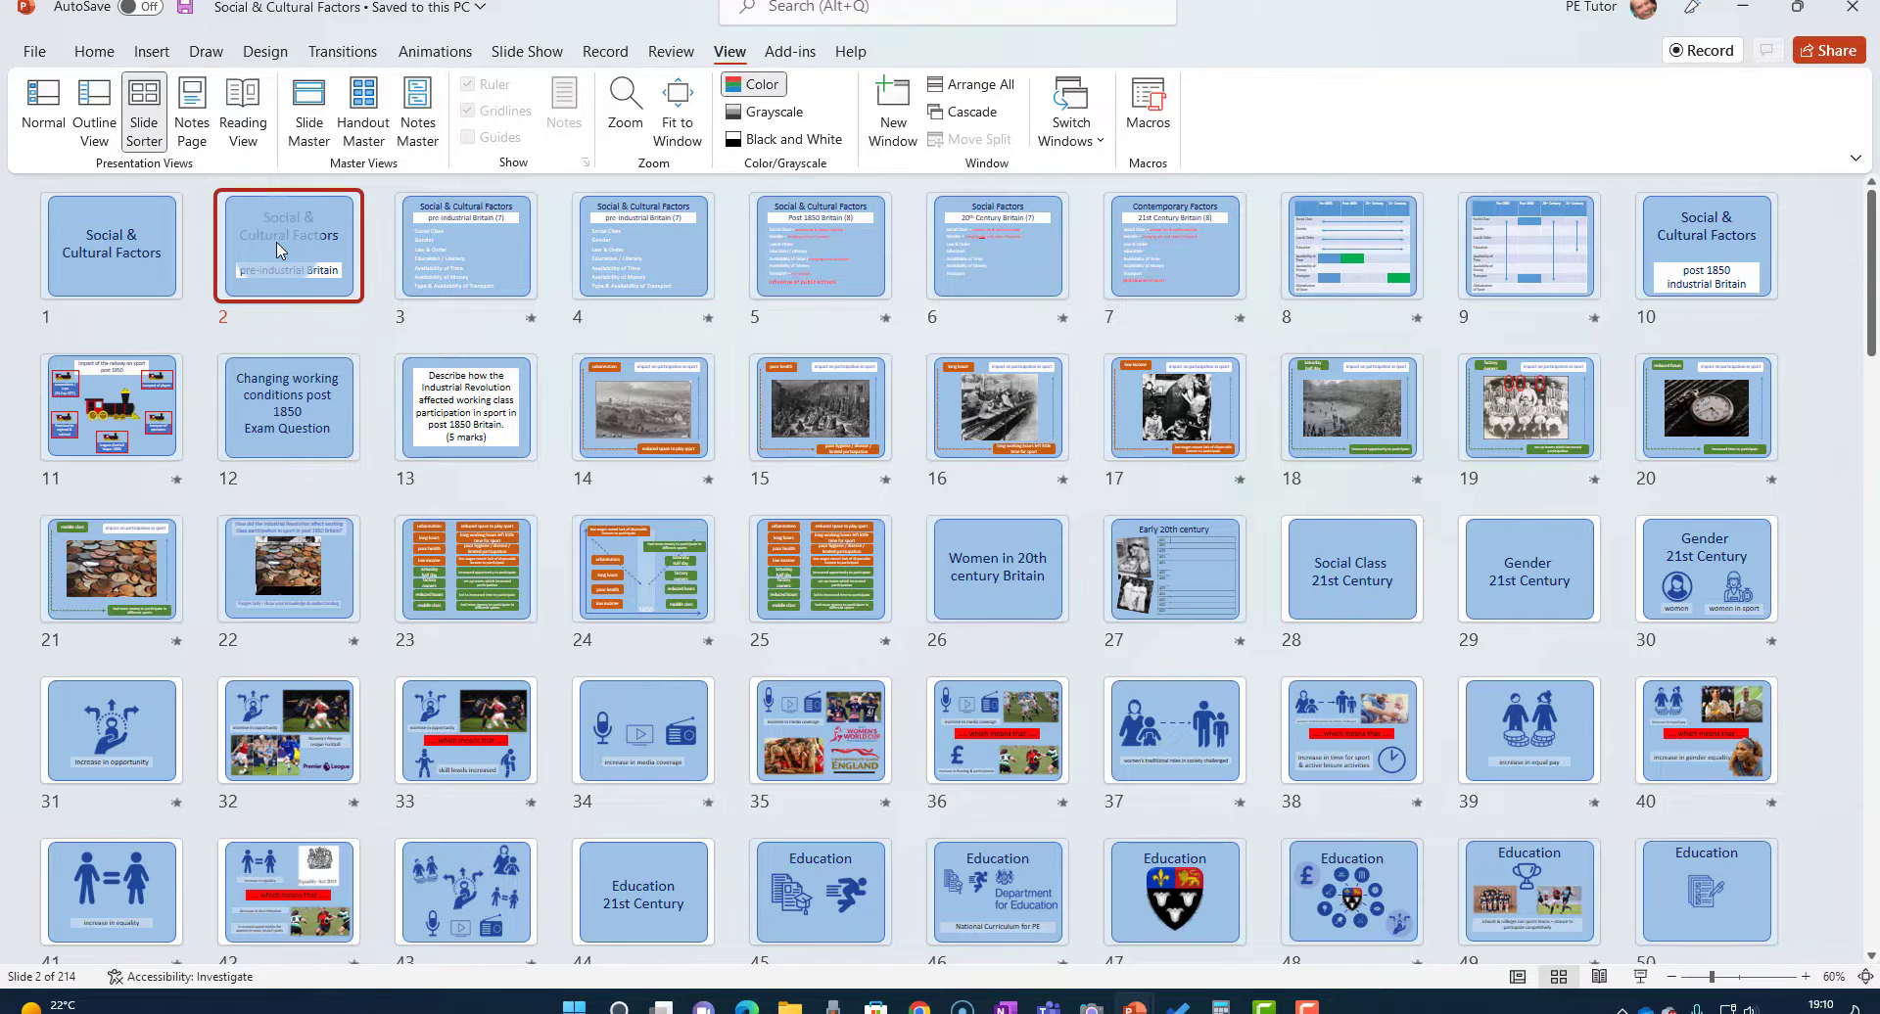
pyautogui.rightClick(279, 249)
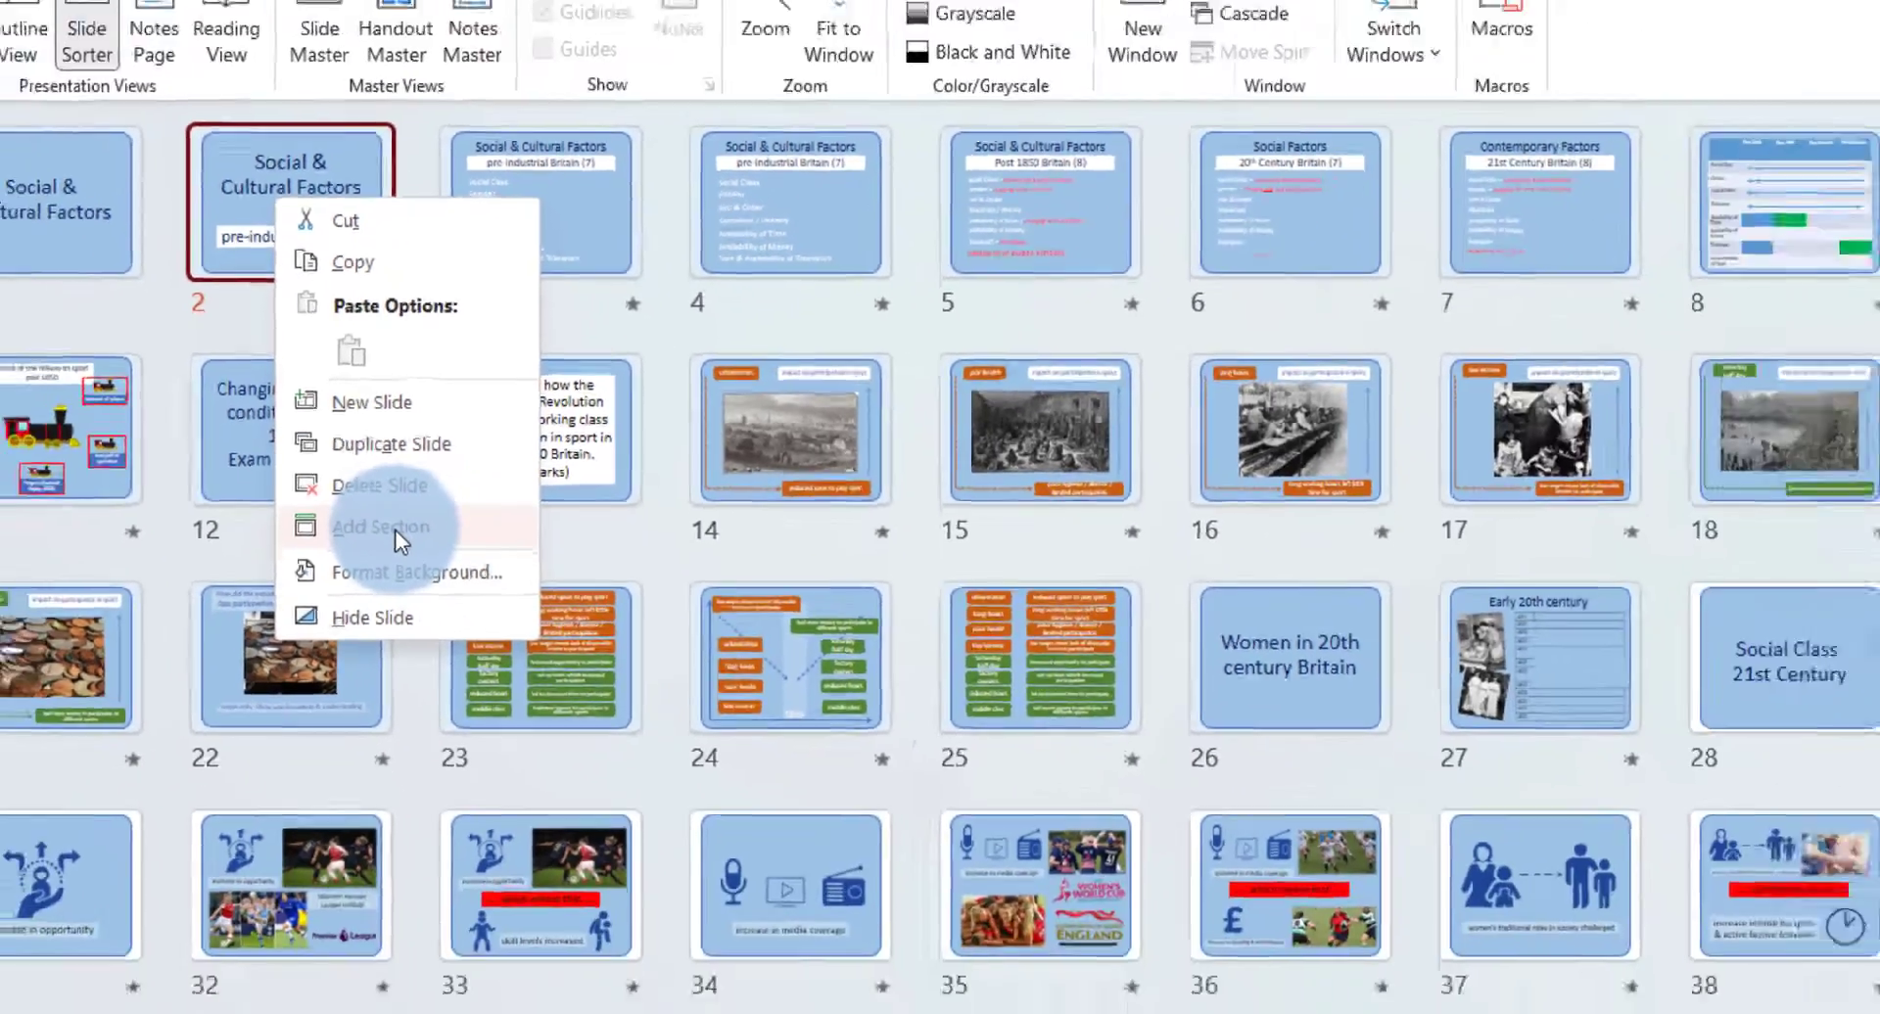
pyautogui.click(396, 528)
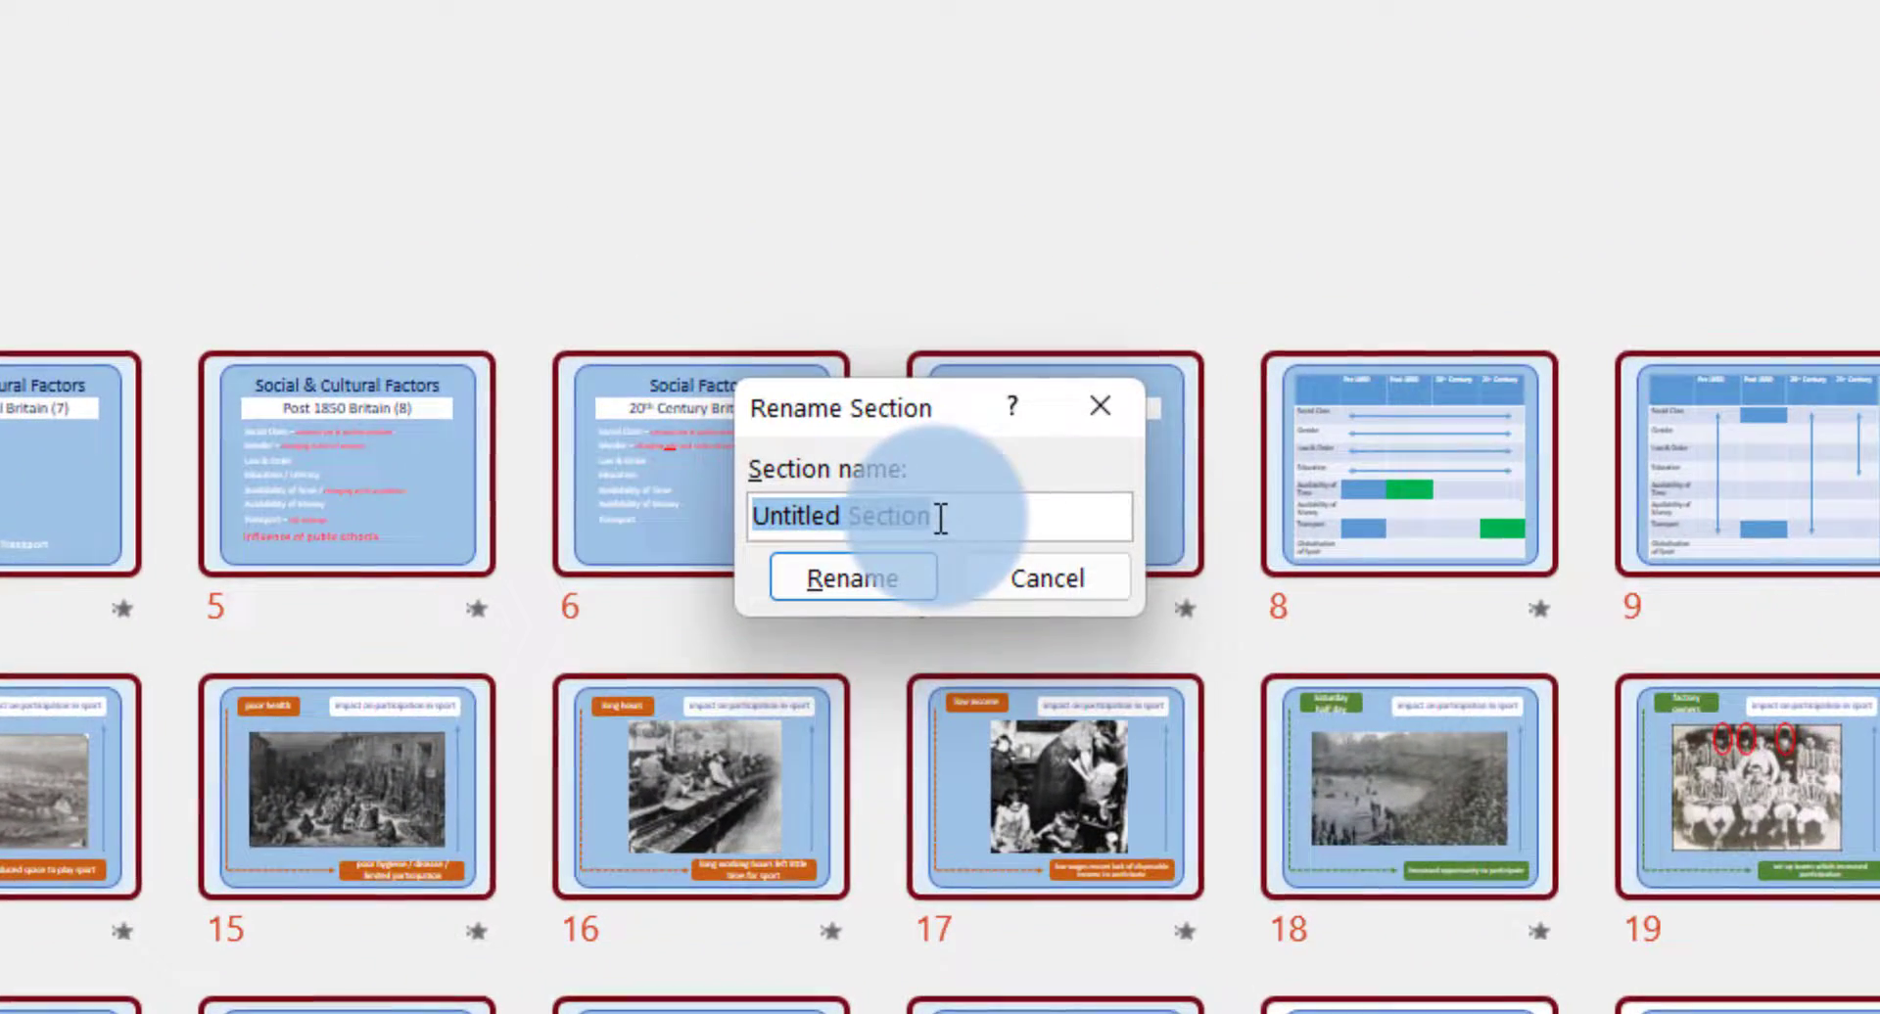
pyautogui.write('Pre ')
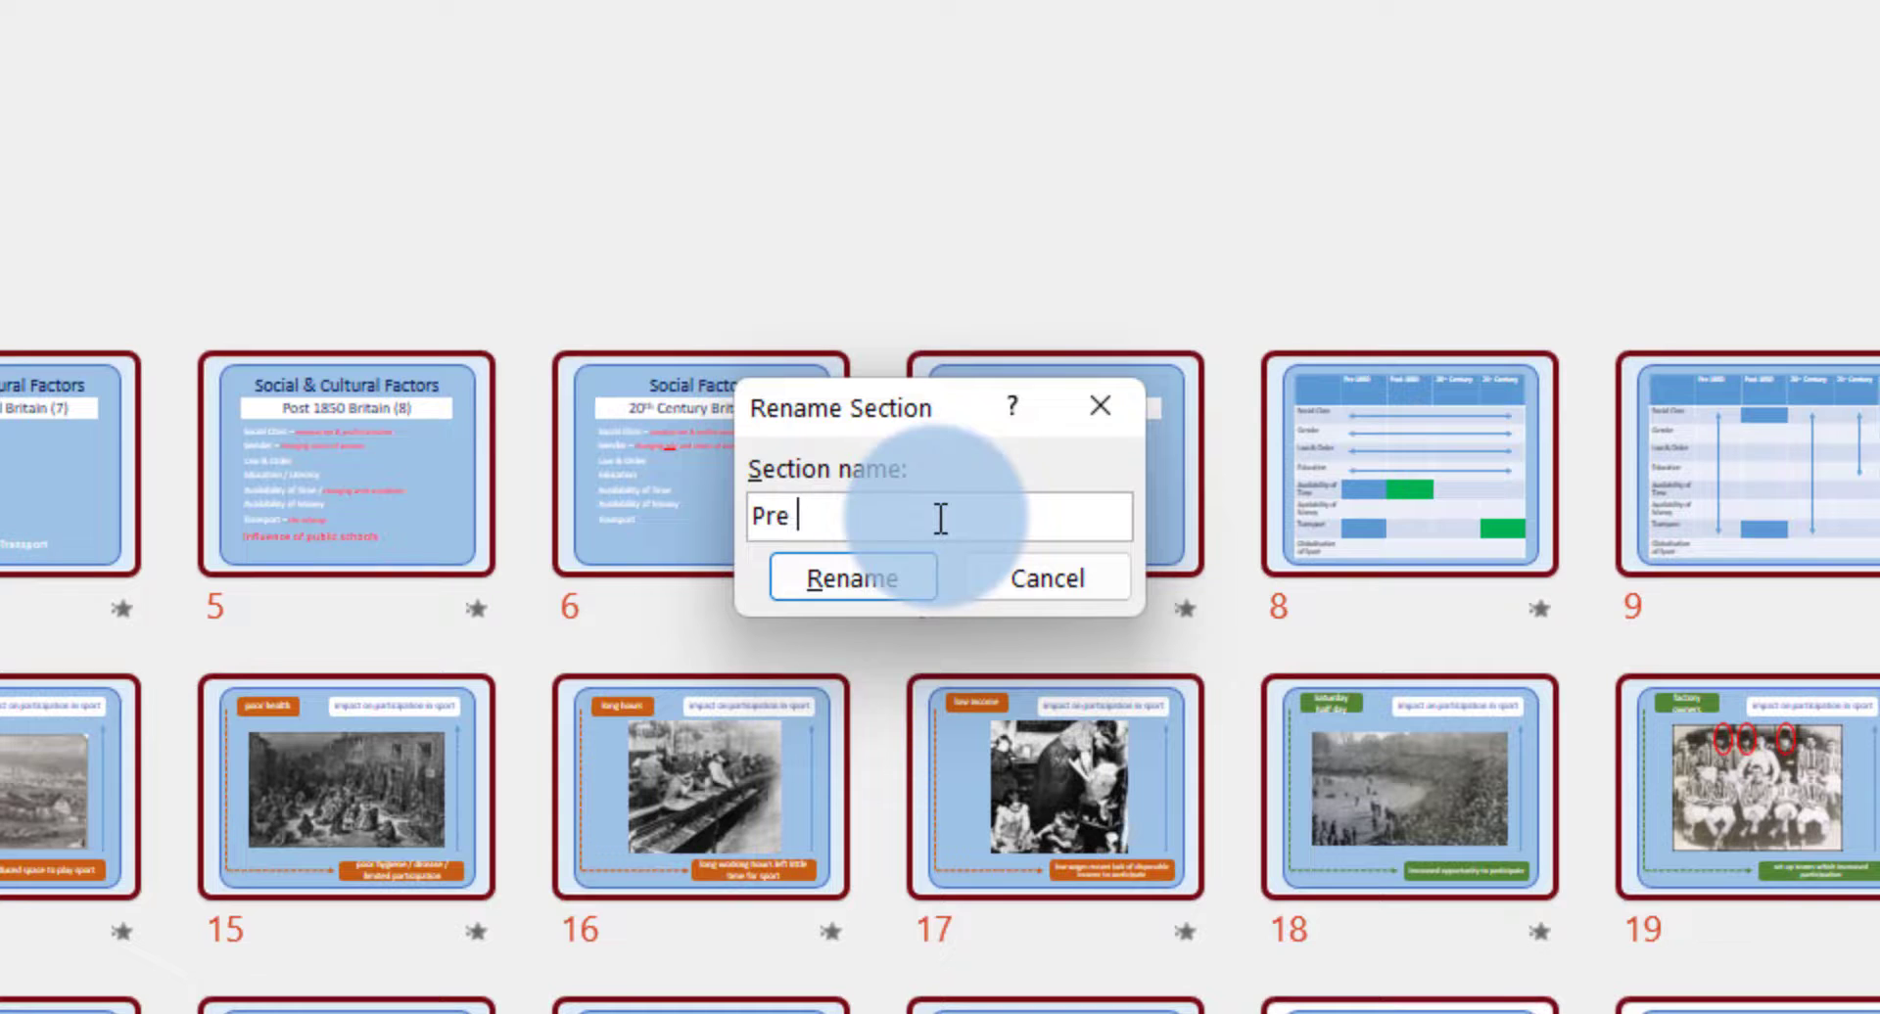
pyautogui.write('Industrial Britain')
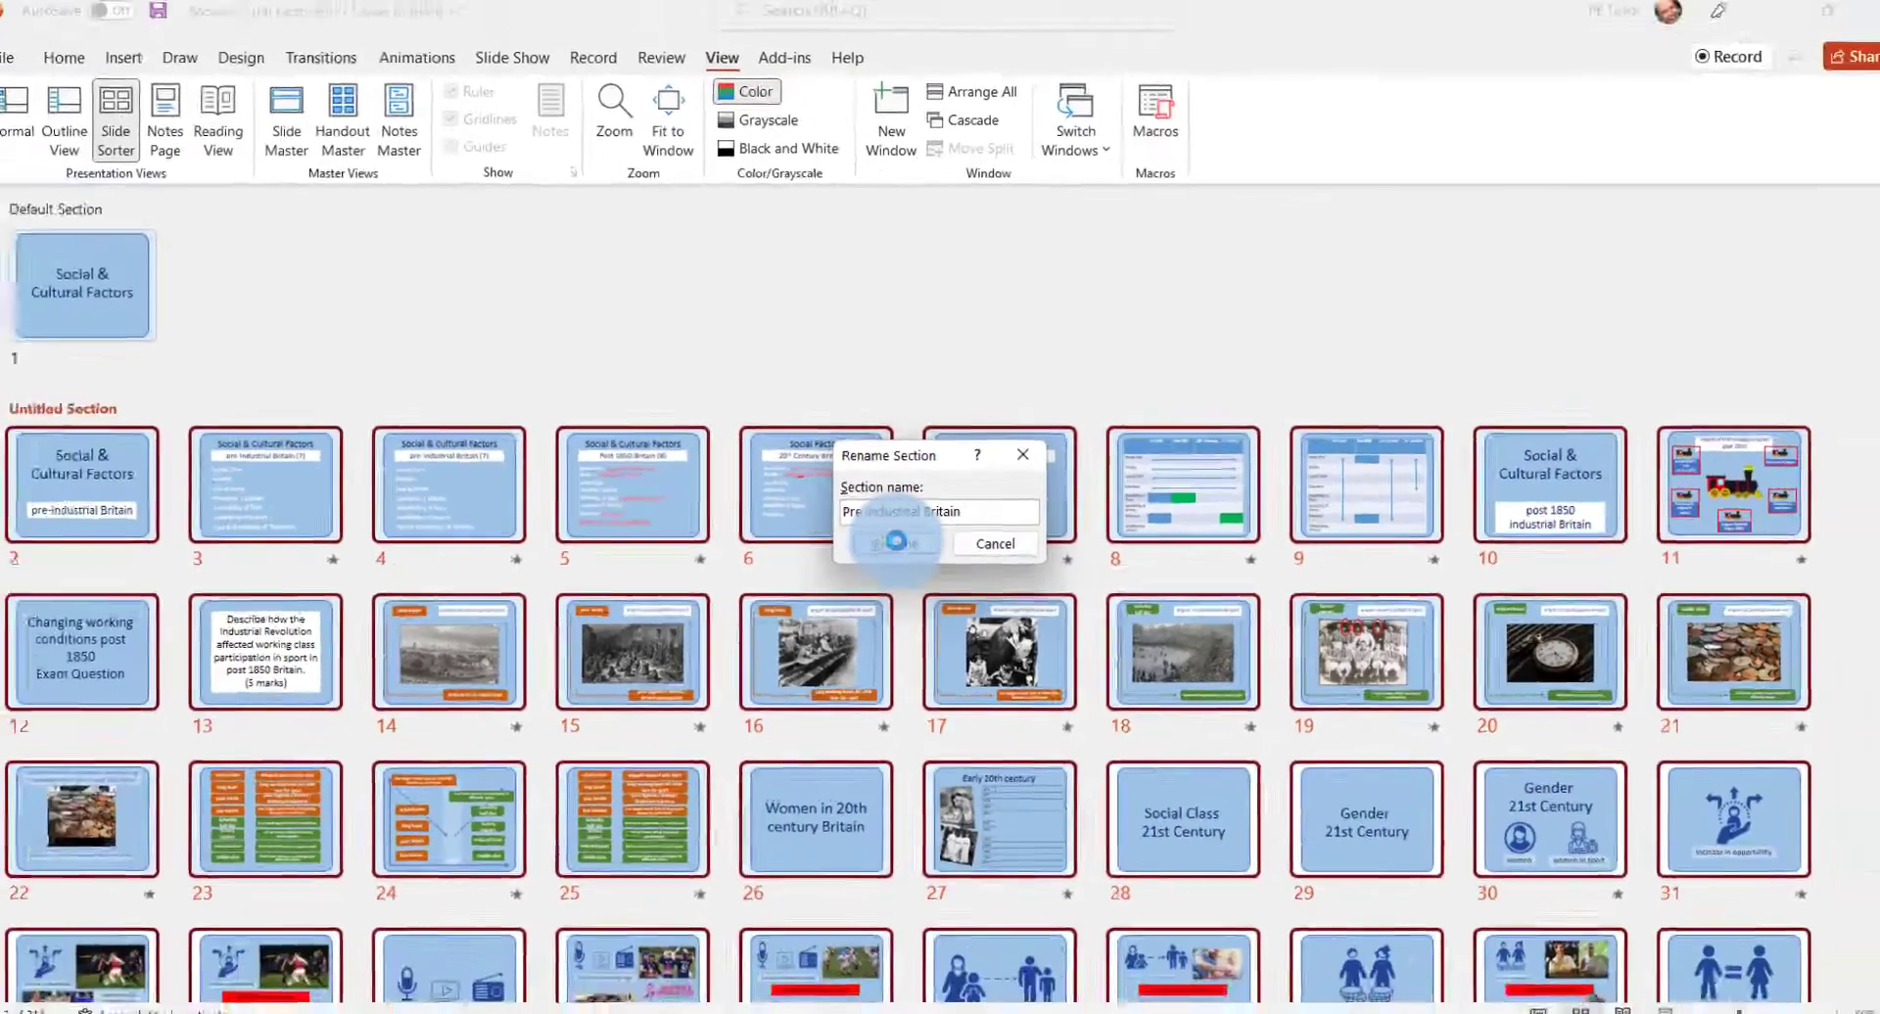
pyautogui.click(852, 579)
pyautogui.scroll(4, 196, 460)
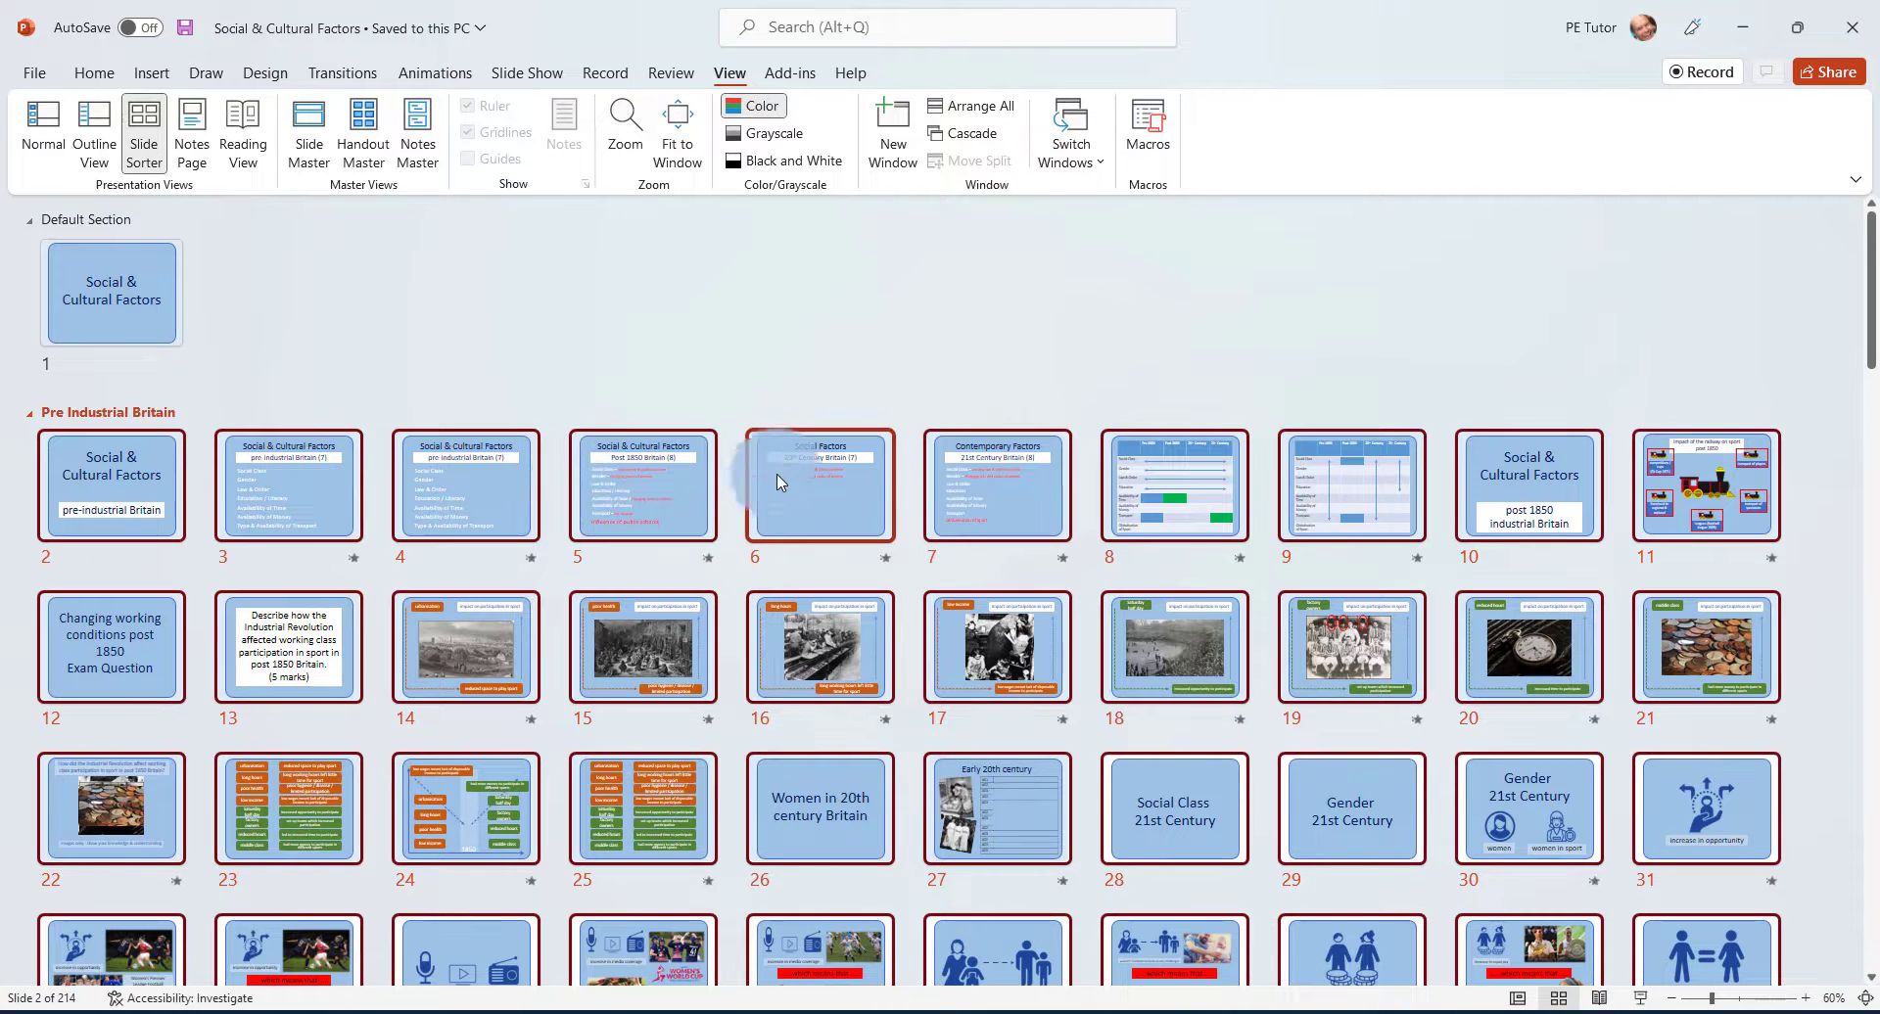
# Add a new section at slide 10 and enter the name 'Post 1850 Ind Britain'
pyautogui.click(1074, 487)
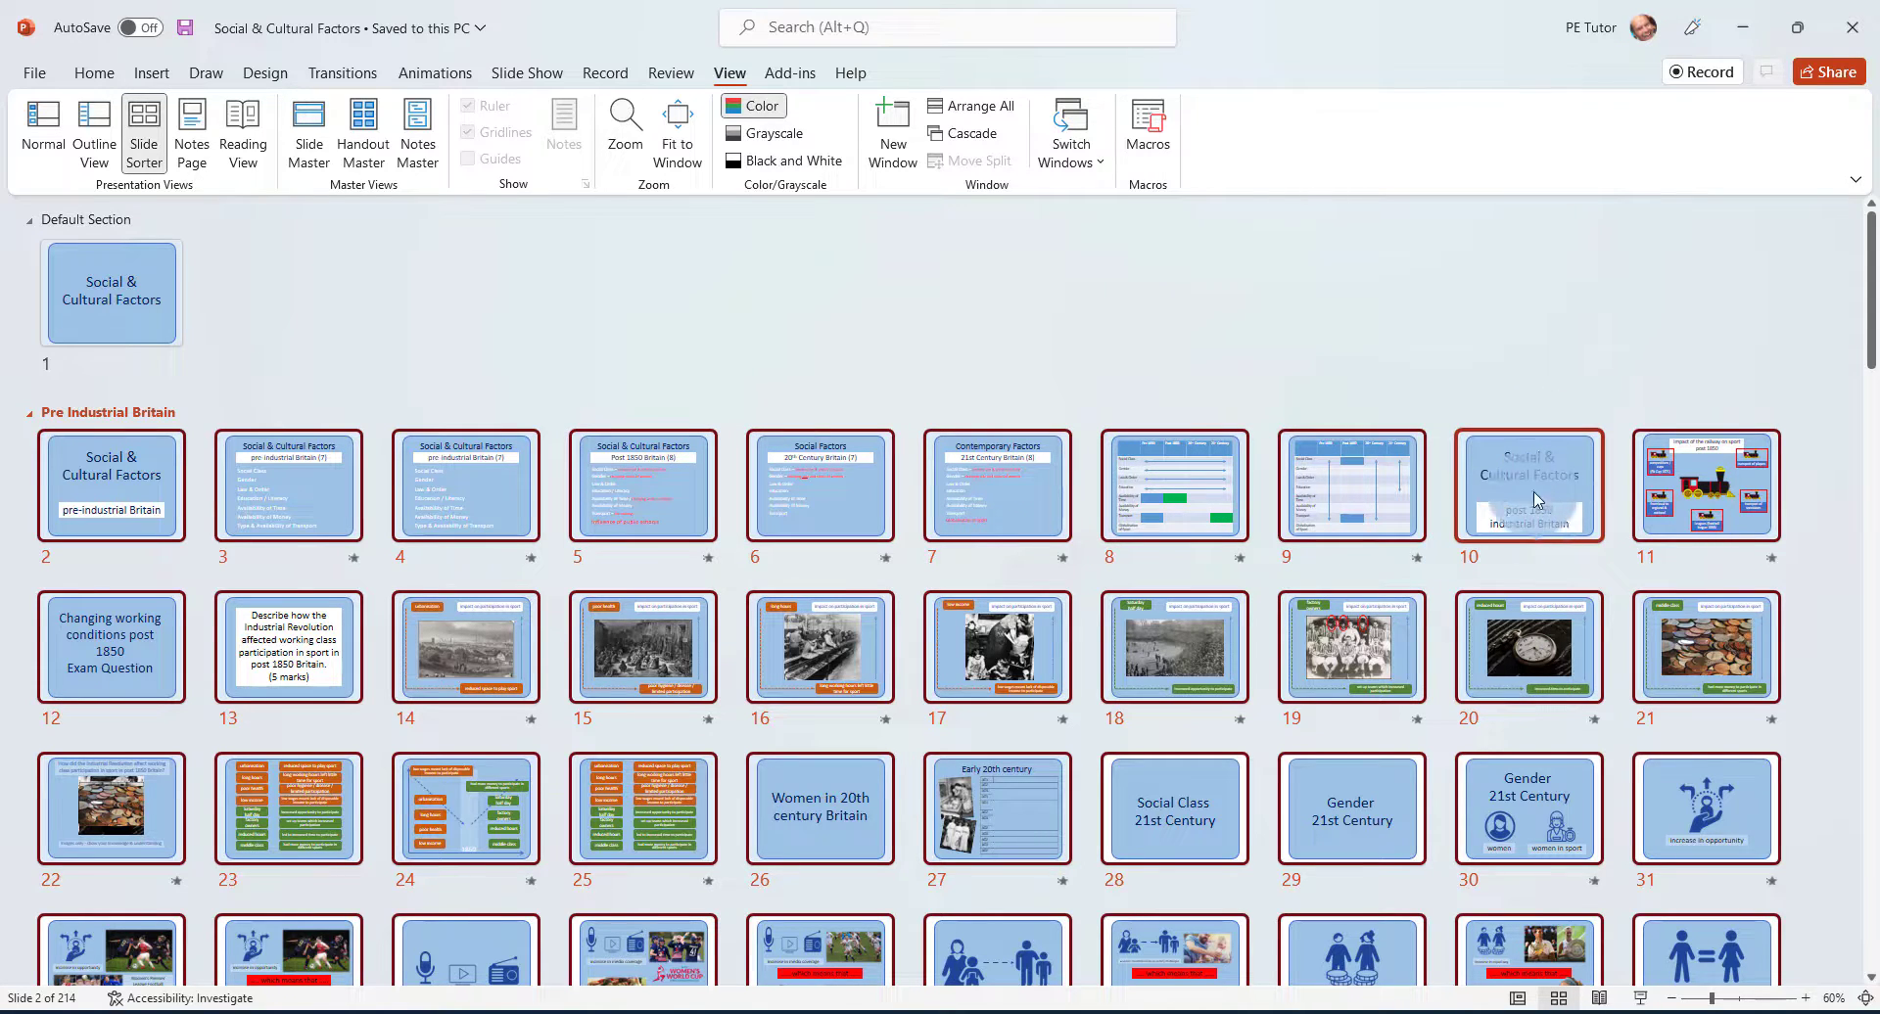
pyautogui.click(1508, 313)
pyautogui.rightClick(1547, 495)
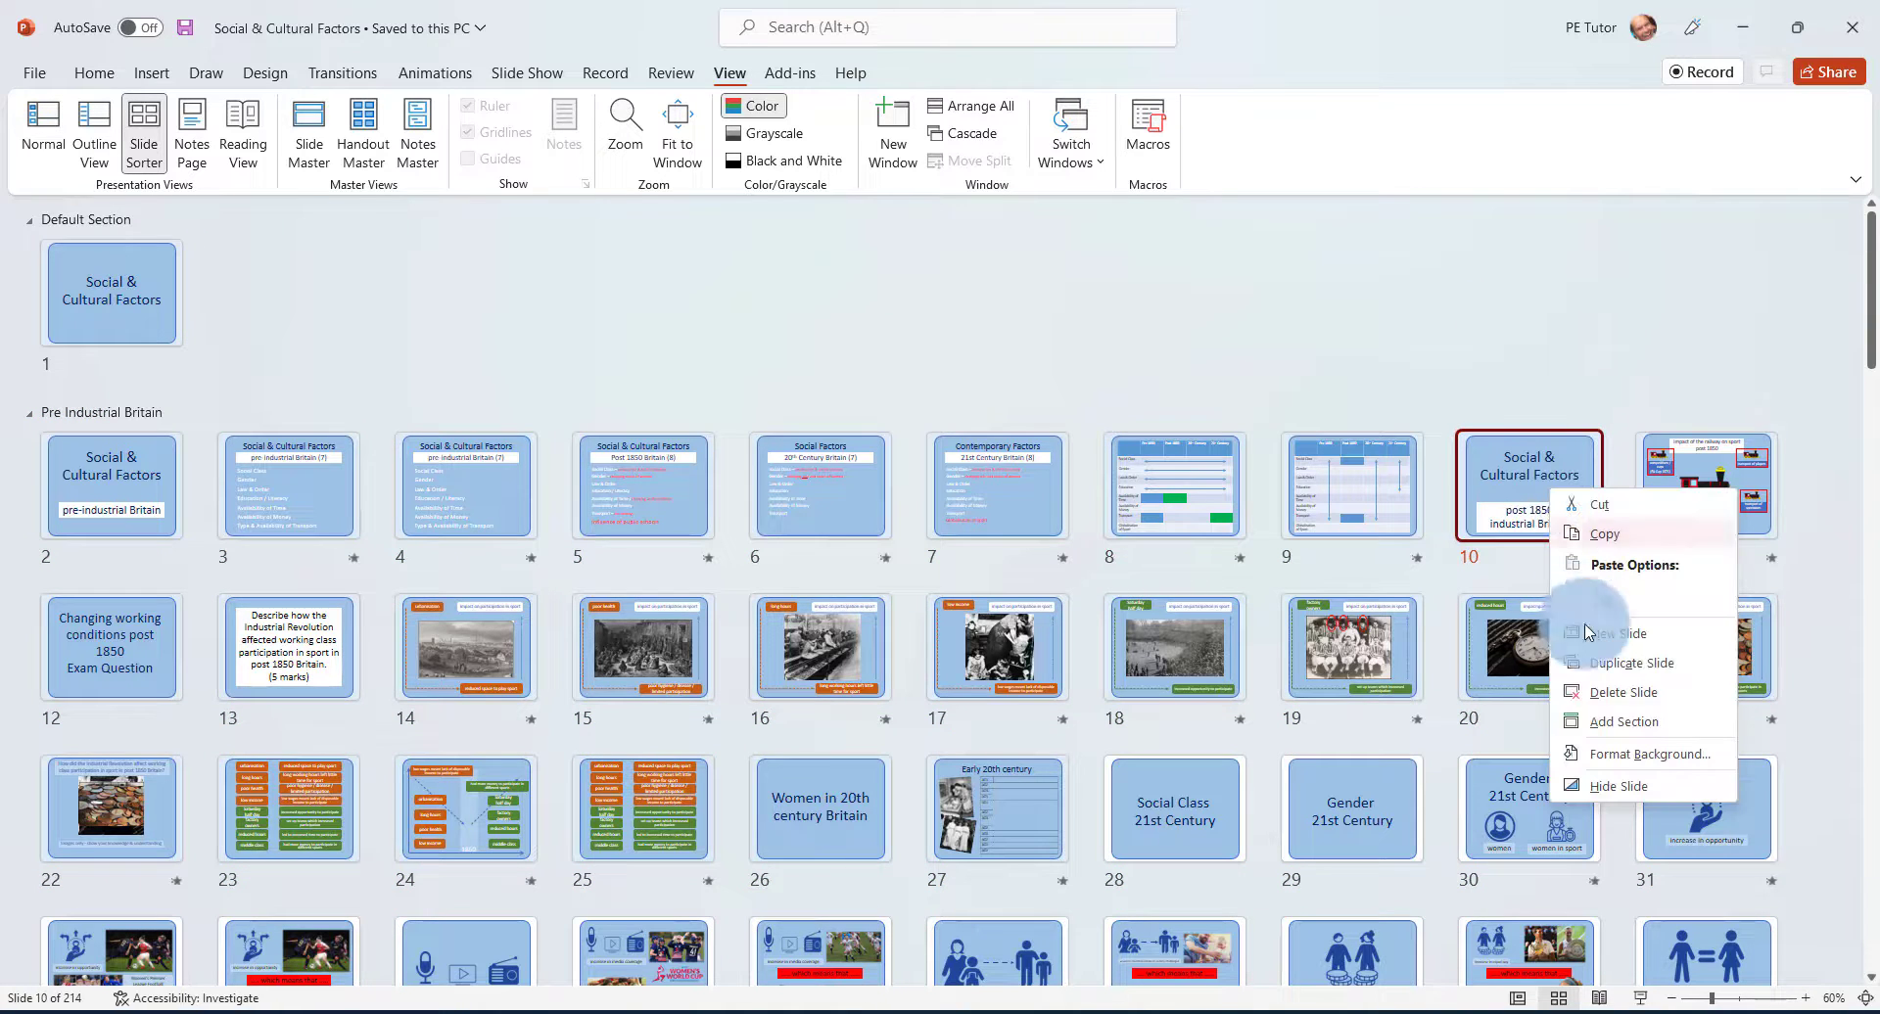
pyautogui.click(1620, 723)
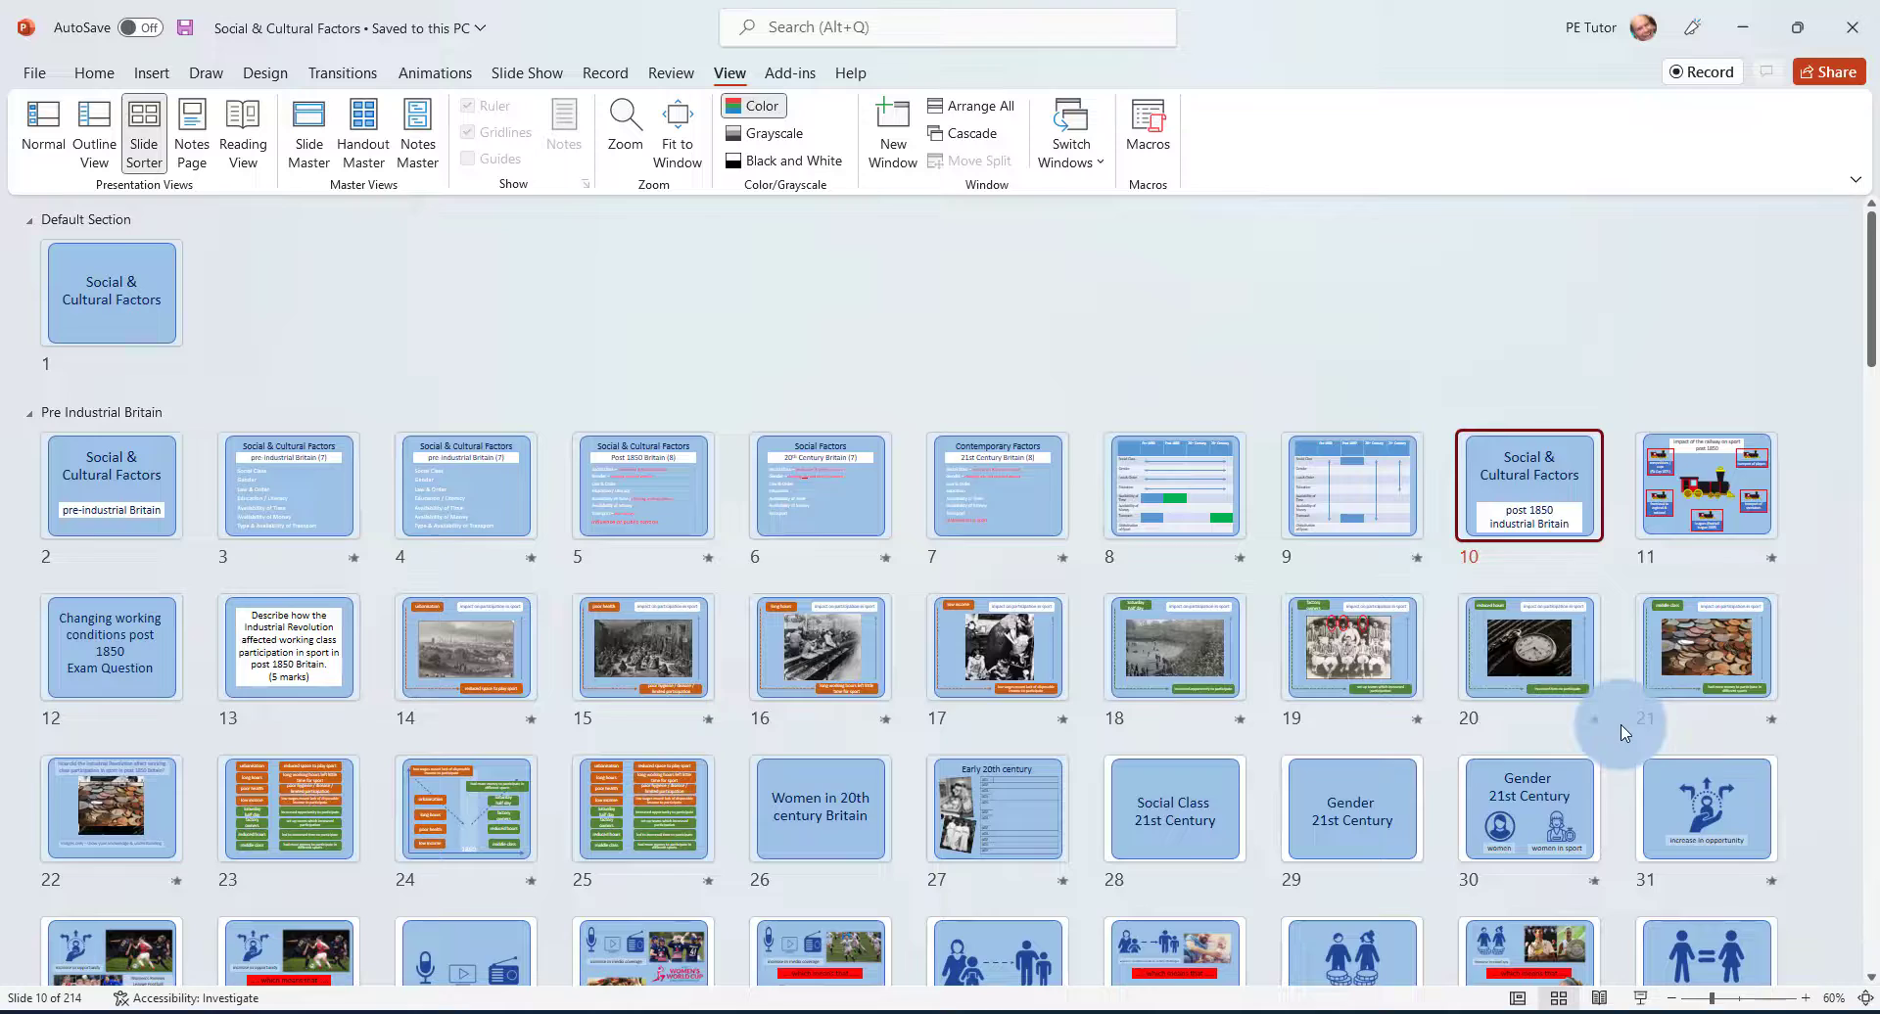
pyautogui.write('P')
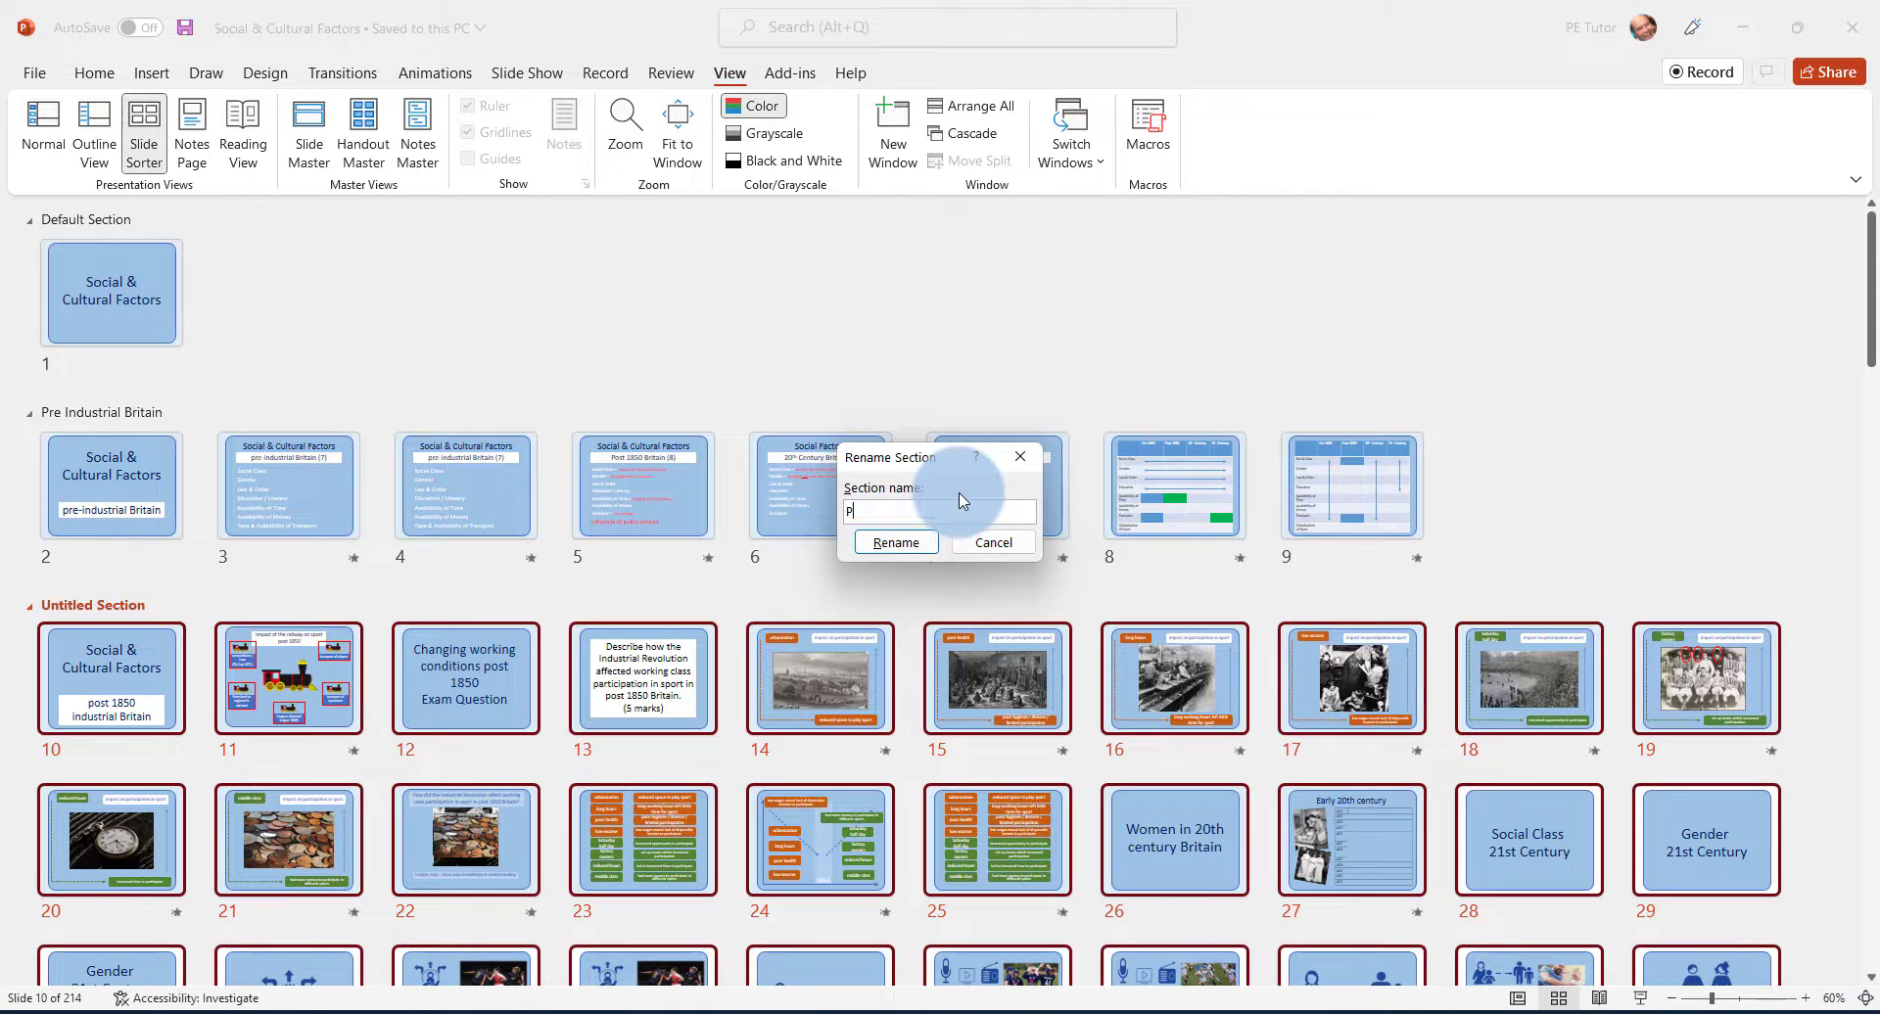
pyautogui.write('ost 1850 Ind Britain')
# Confirm the 'Post 1850 Ind Britain' section name and check that it starts at slide 10
pyautogui.click(910, 546)
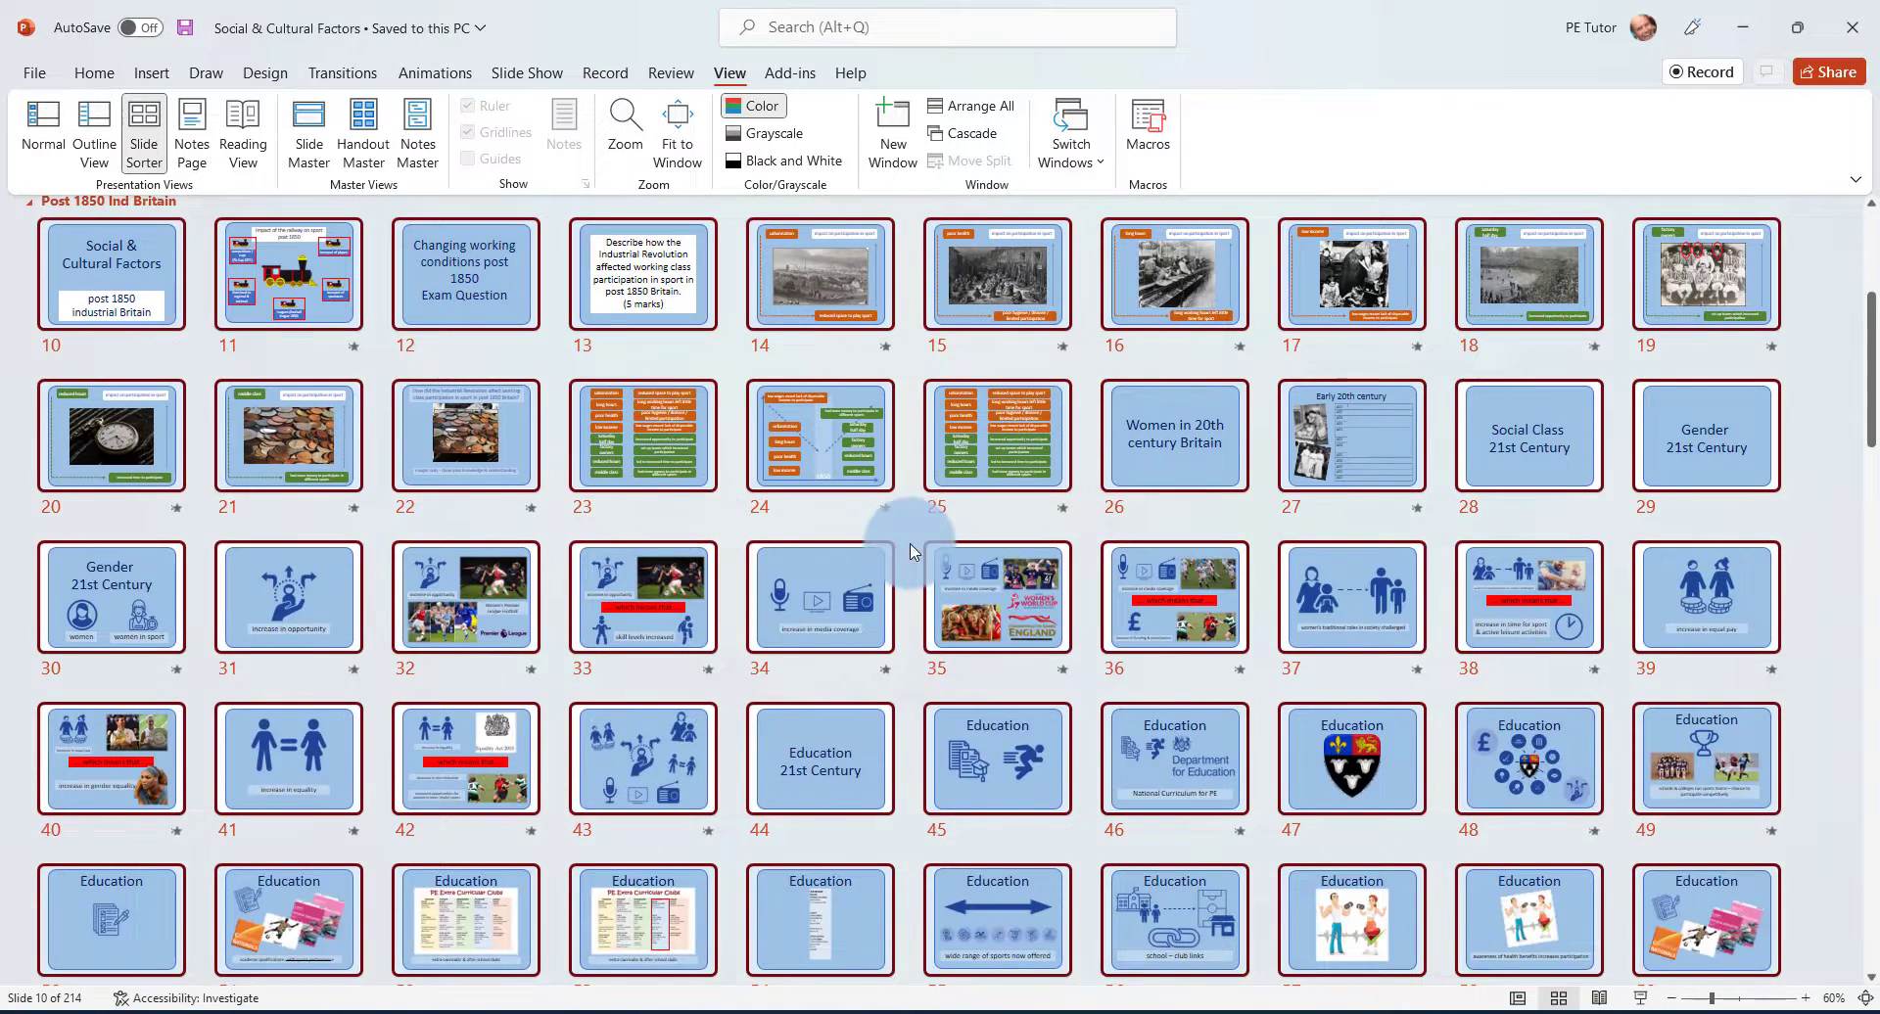
pyautogui.scroll(3, 231, 336)
pyautogui.click(180, 556)
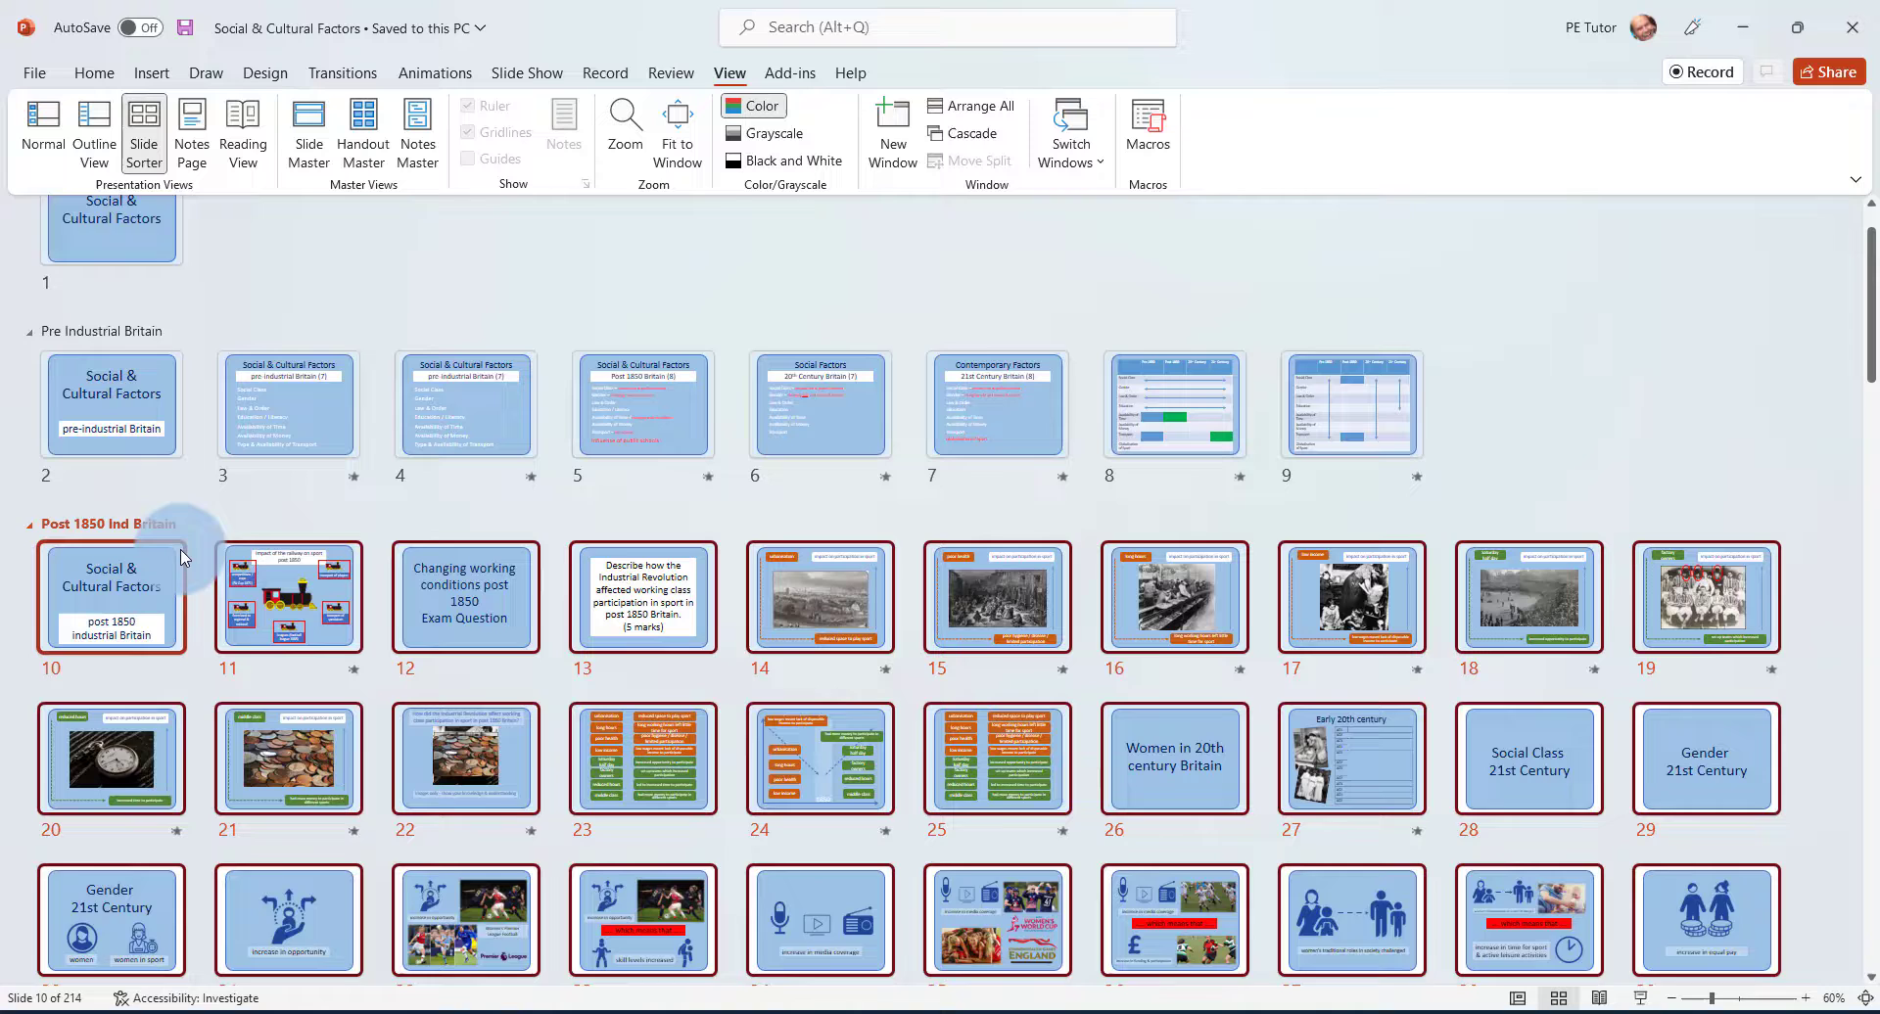
pyautogui.scroll(-2, 186, 549)
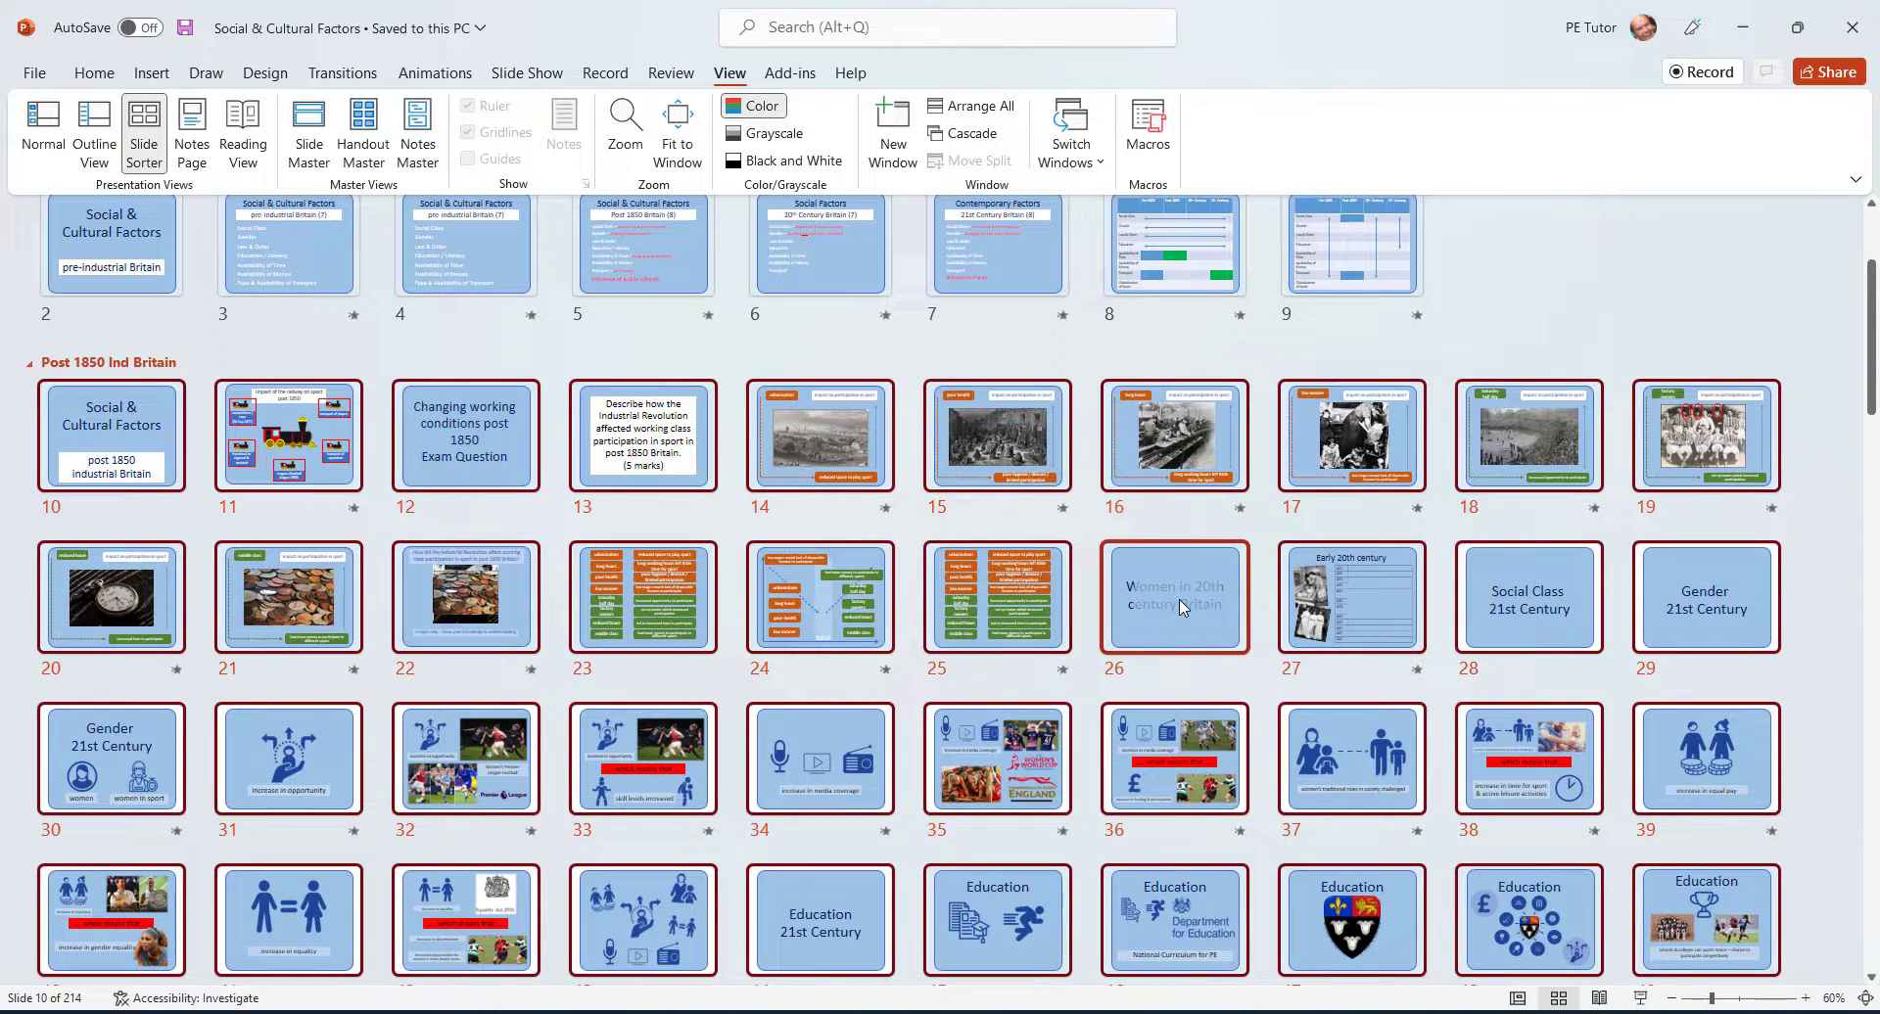
# Add a section at slide 26 named 'Women in 20th century Britain', correcting a typo
pyautogui.moveTo(1172, 623)
pyautogui.mouseDown()
pyautogui.moveTo(1196, 524)
pyautogui.moveTo(1143, 508)
pyautogui.moveTo(1198, 615)
pyautogui.mouseUp()
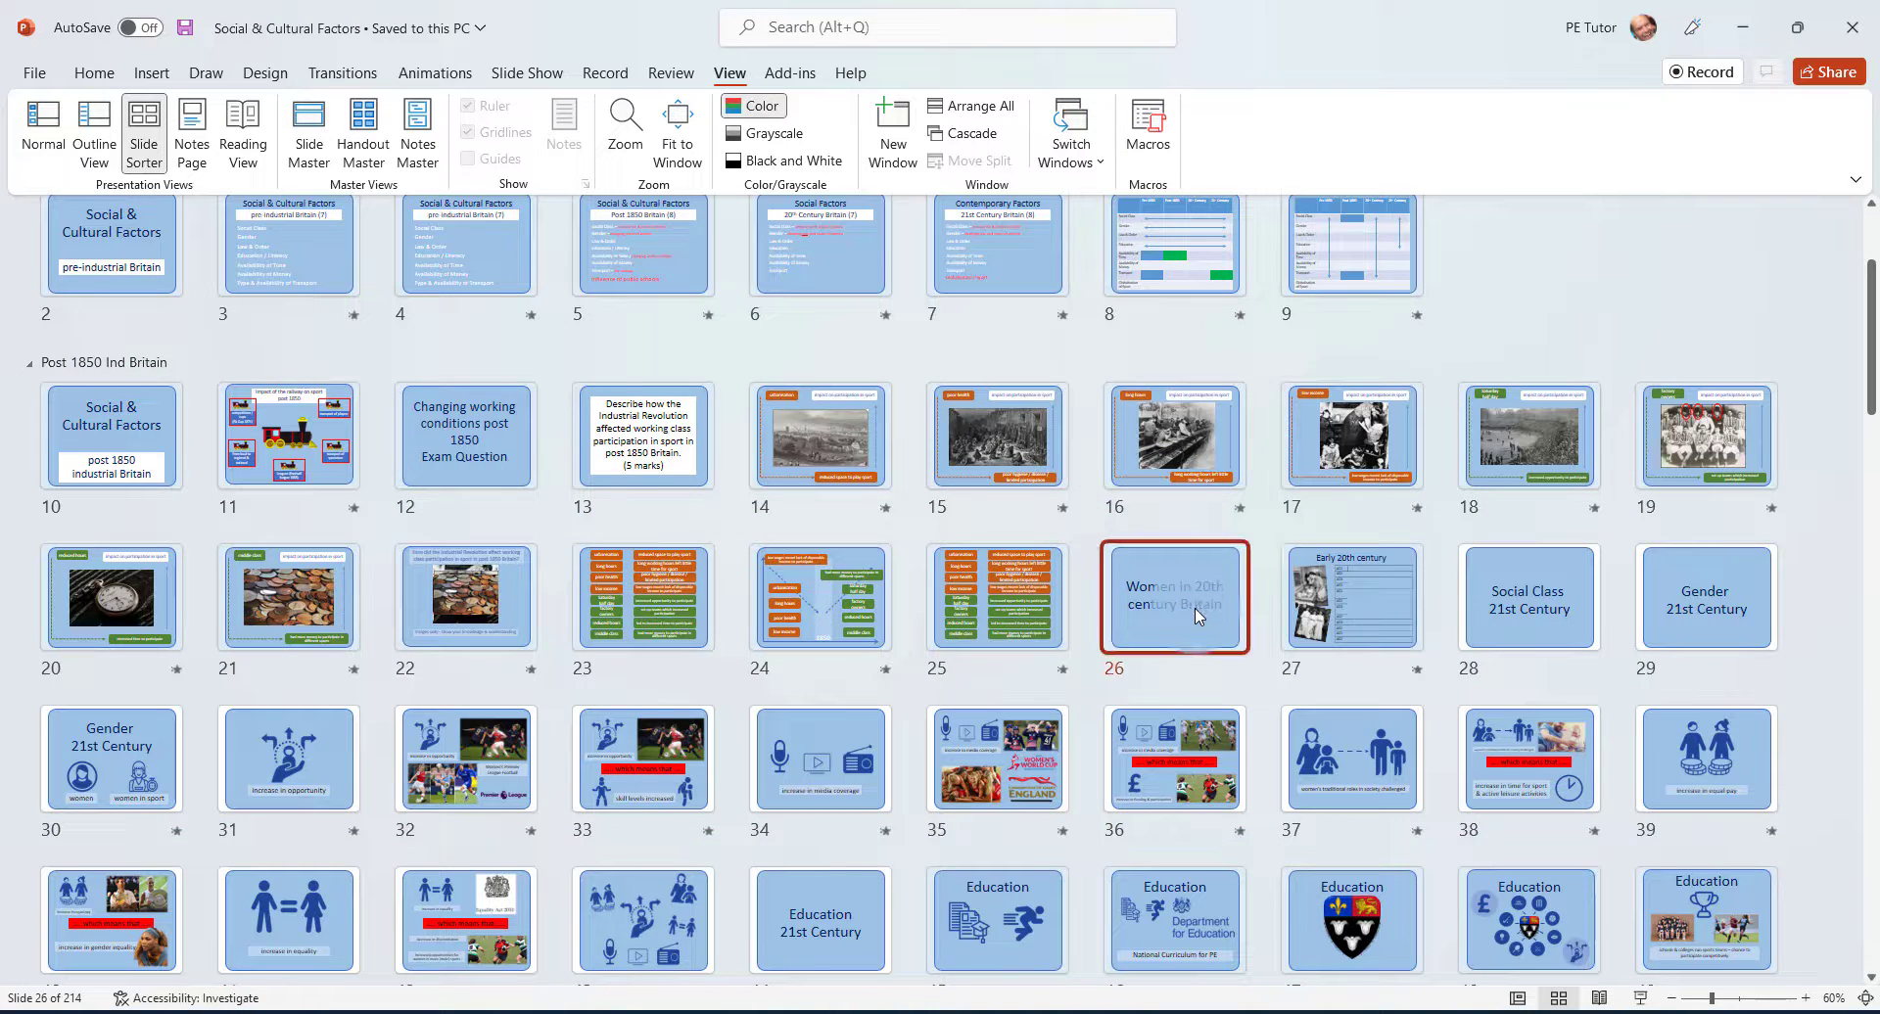
pyautogui.rightClick(1197, 614)
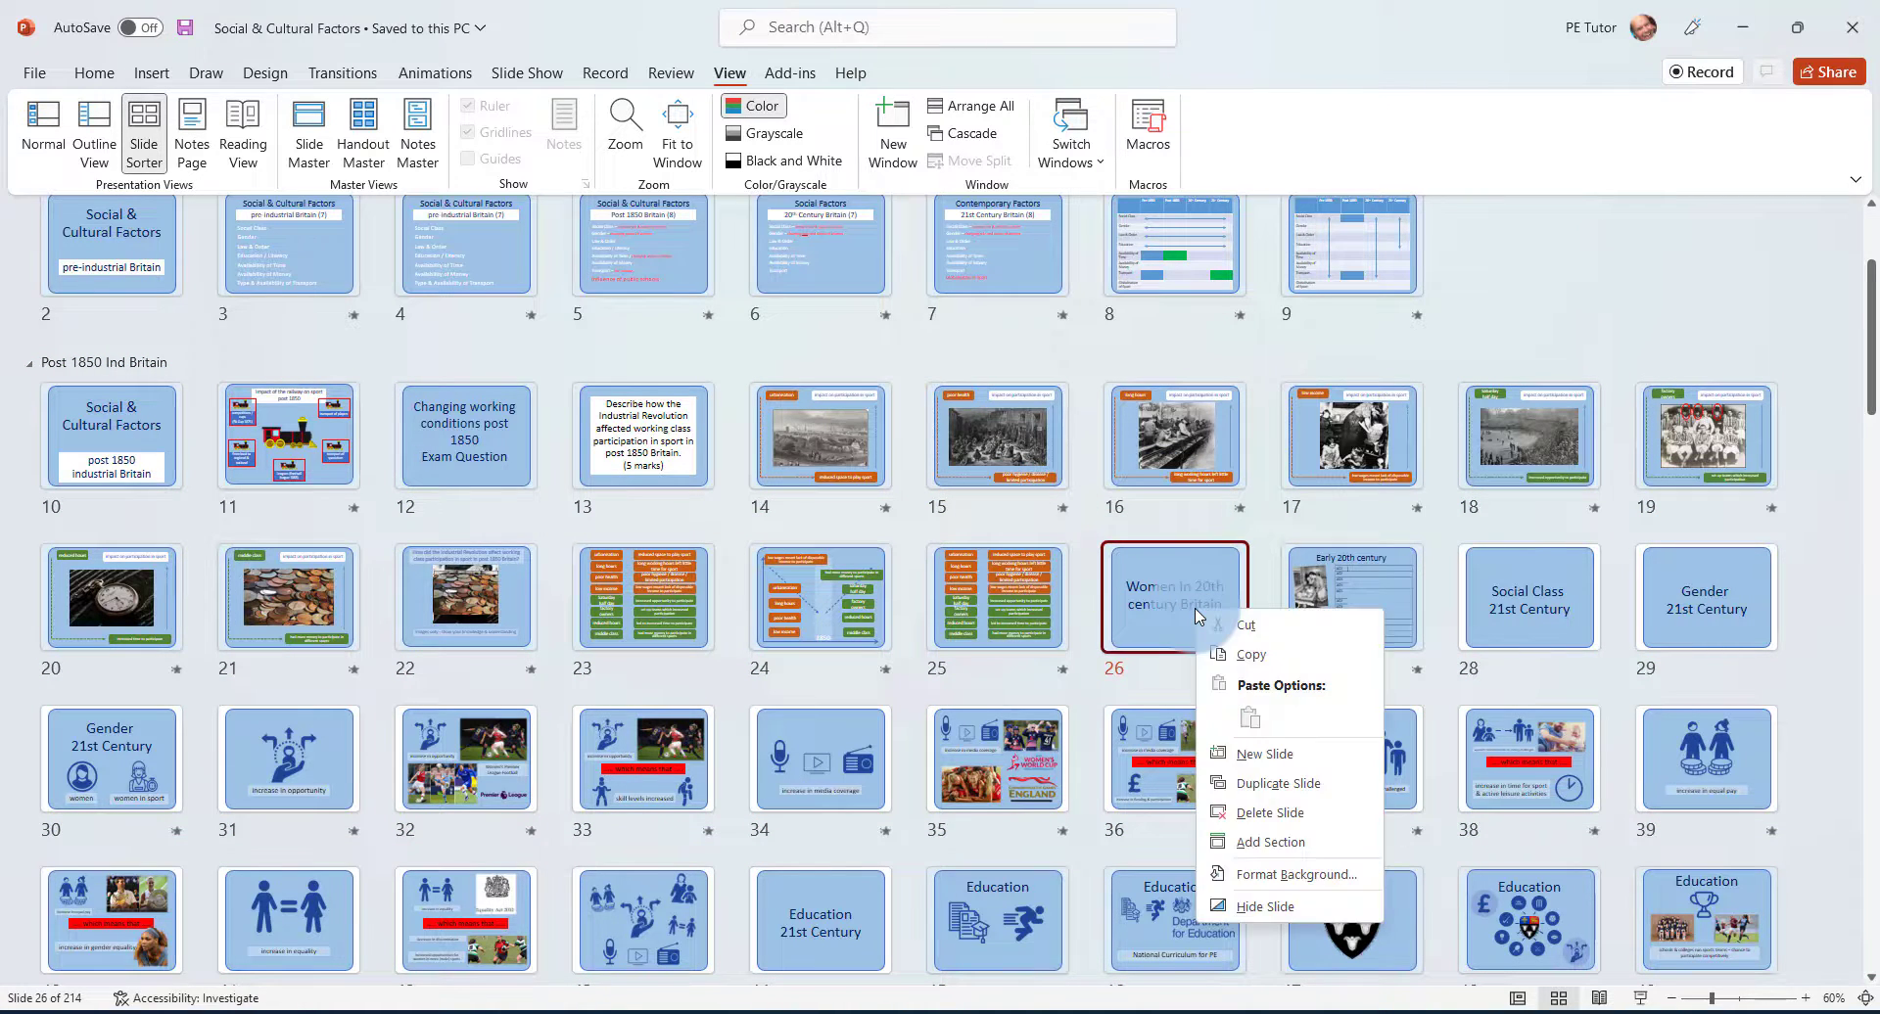
pyautogui.click(1286, 848)
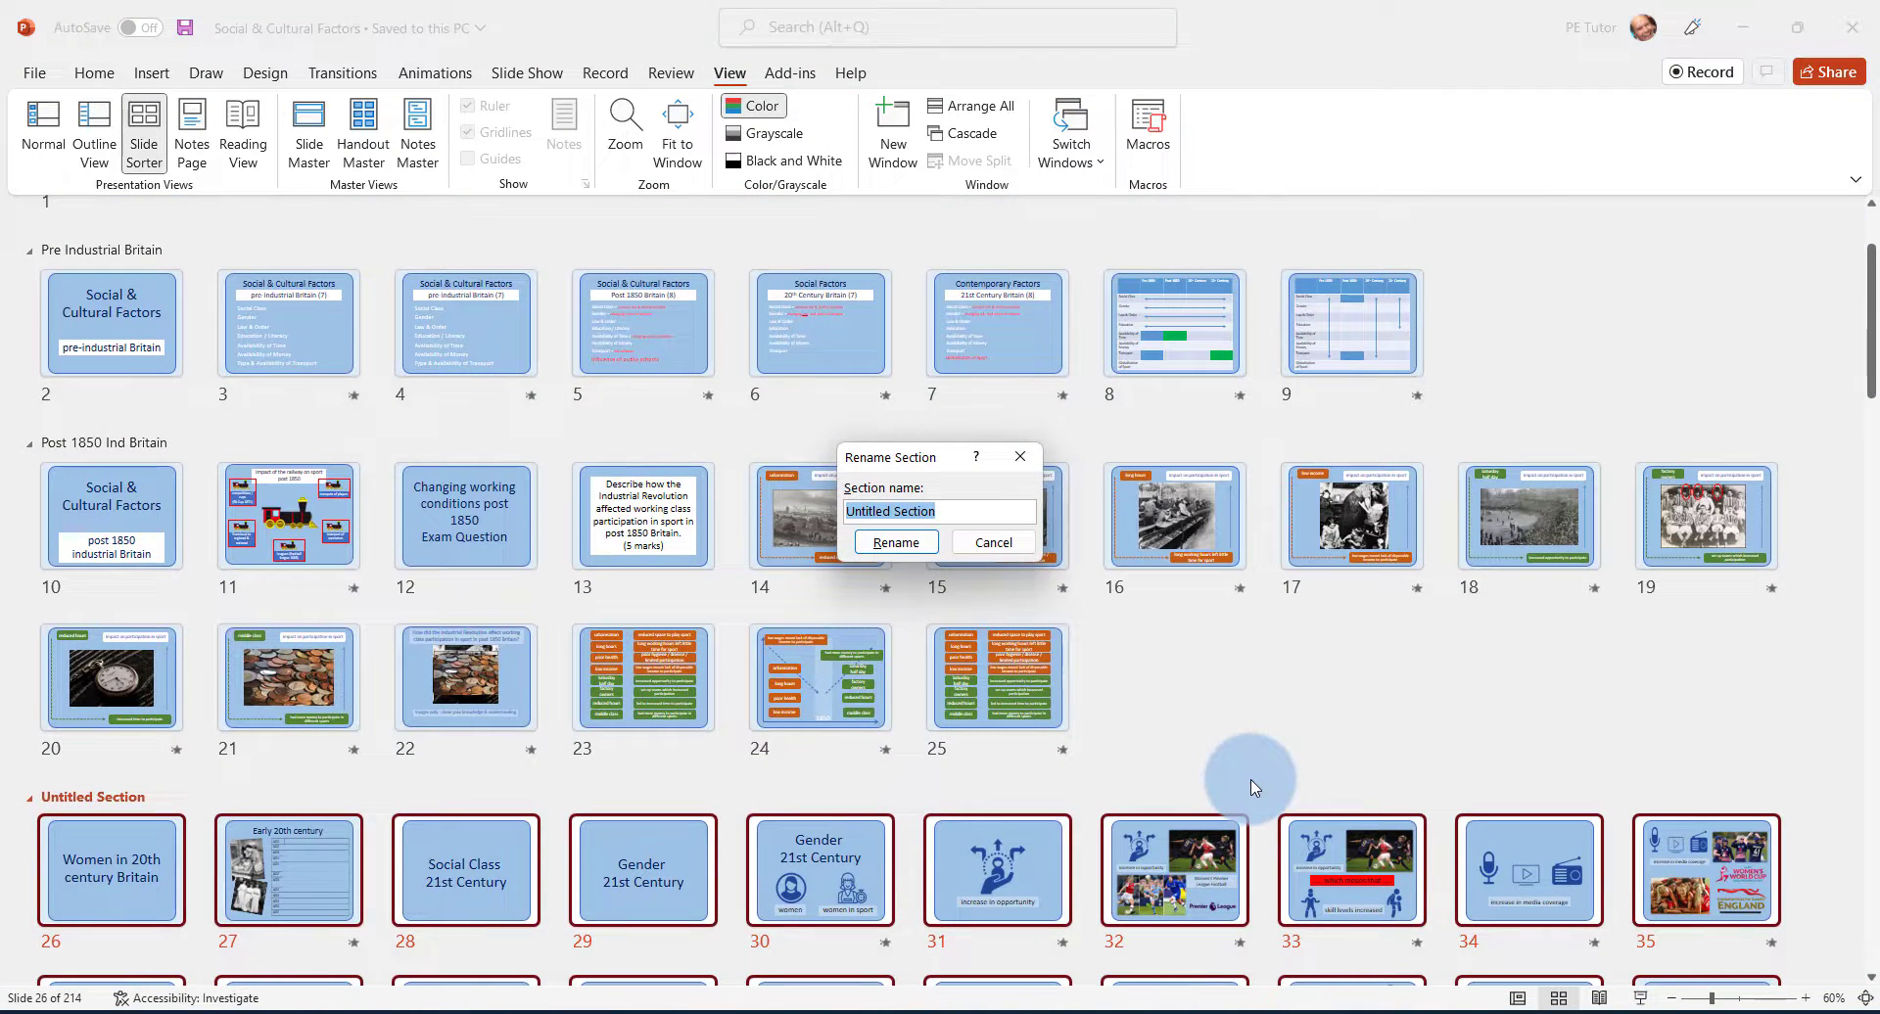
pyautogui.scroll(-3, 1238, 724)
pyautogui.write('W')
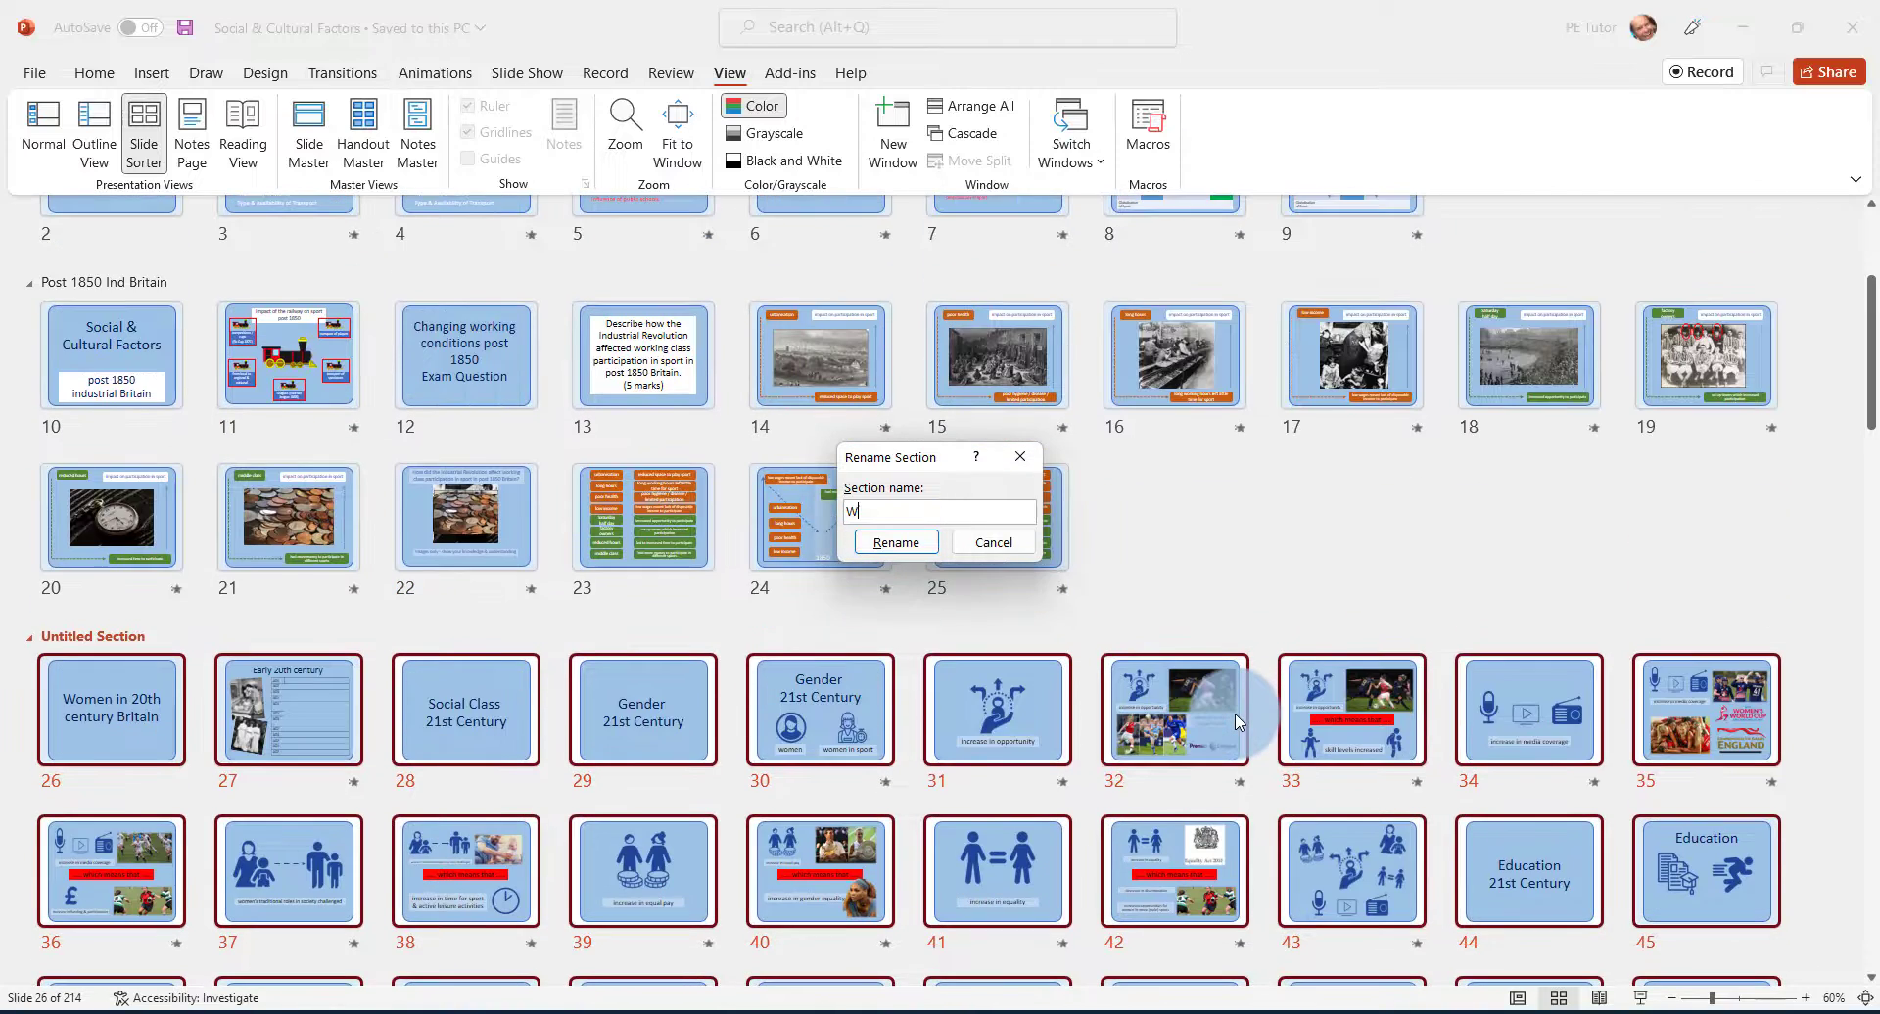
pyautogui.write('omen in 20')
pyautogui.write('th cen')
pyautogui.write('tury Br')
pyautogui.write('iatin')
pyautogui.press('BackSpace')
pyautogui.press('BackSpace')
pyautogui.press('BackSpace')
pyautogui.press('BackSpace')
pyautogui.write('tain')
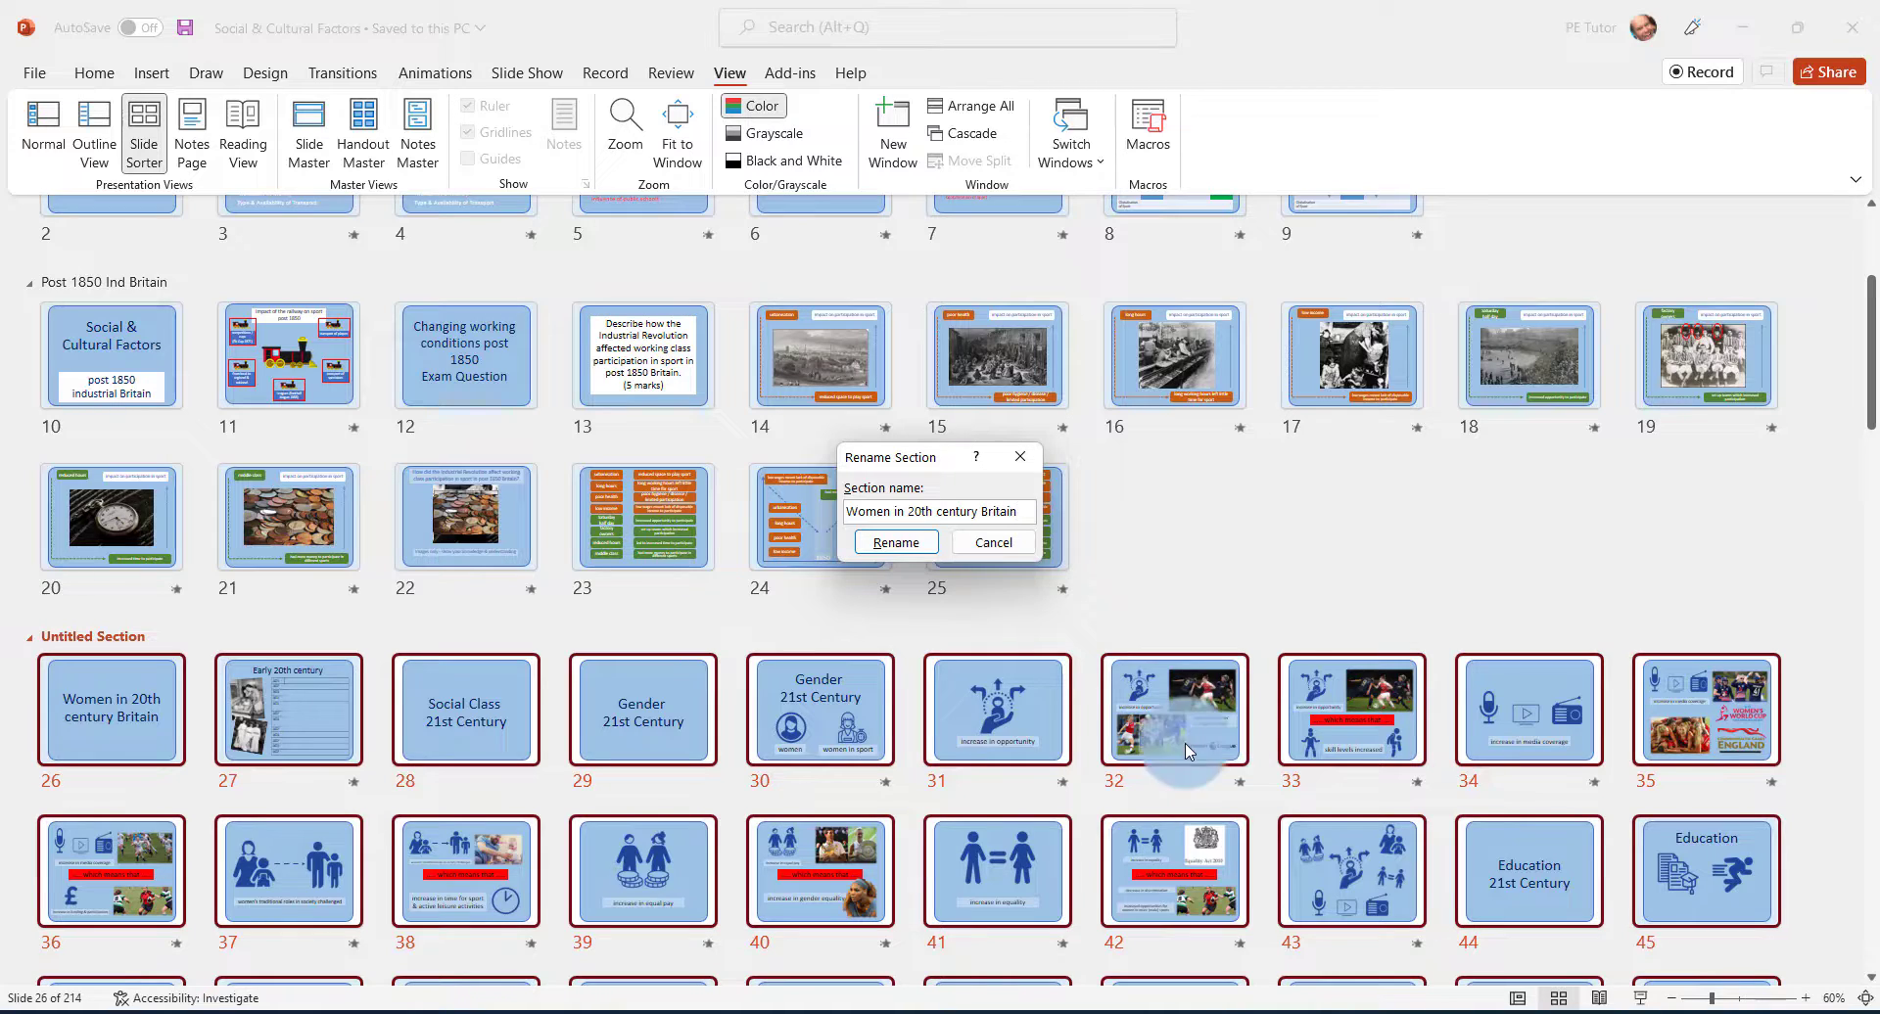
pyautogui.click(914, 544)
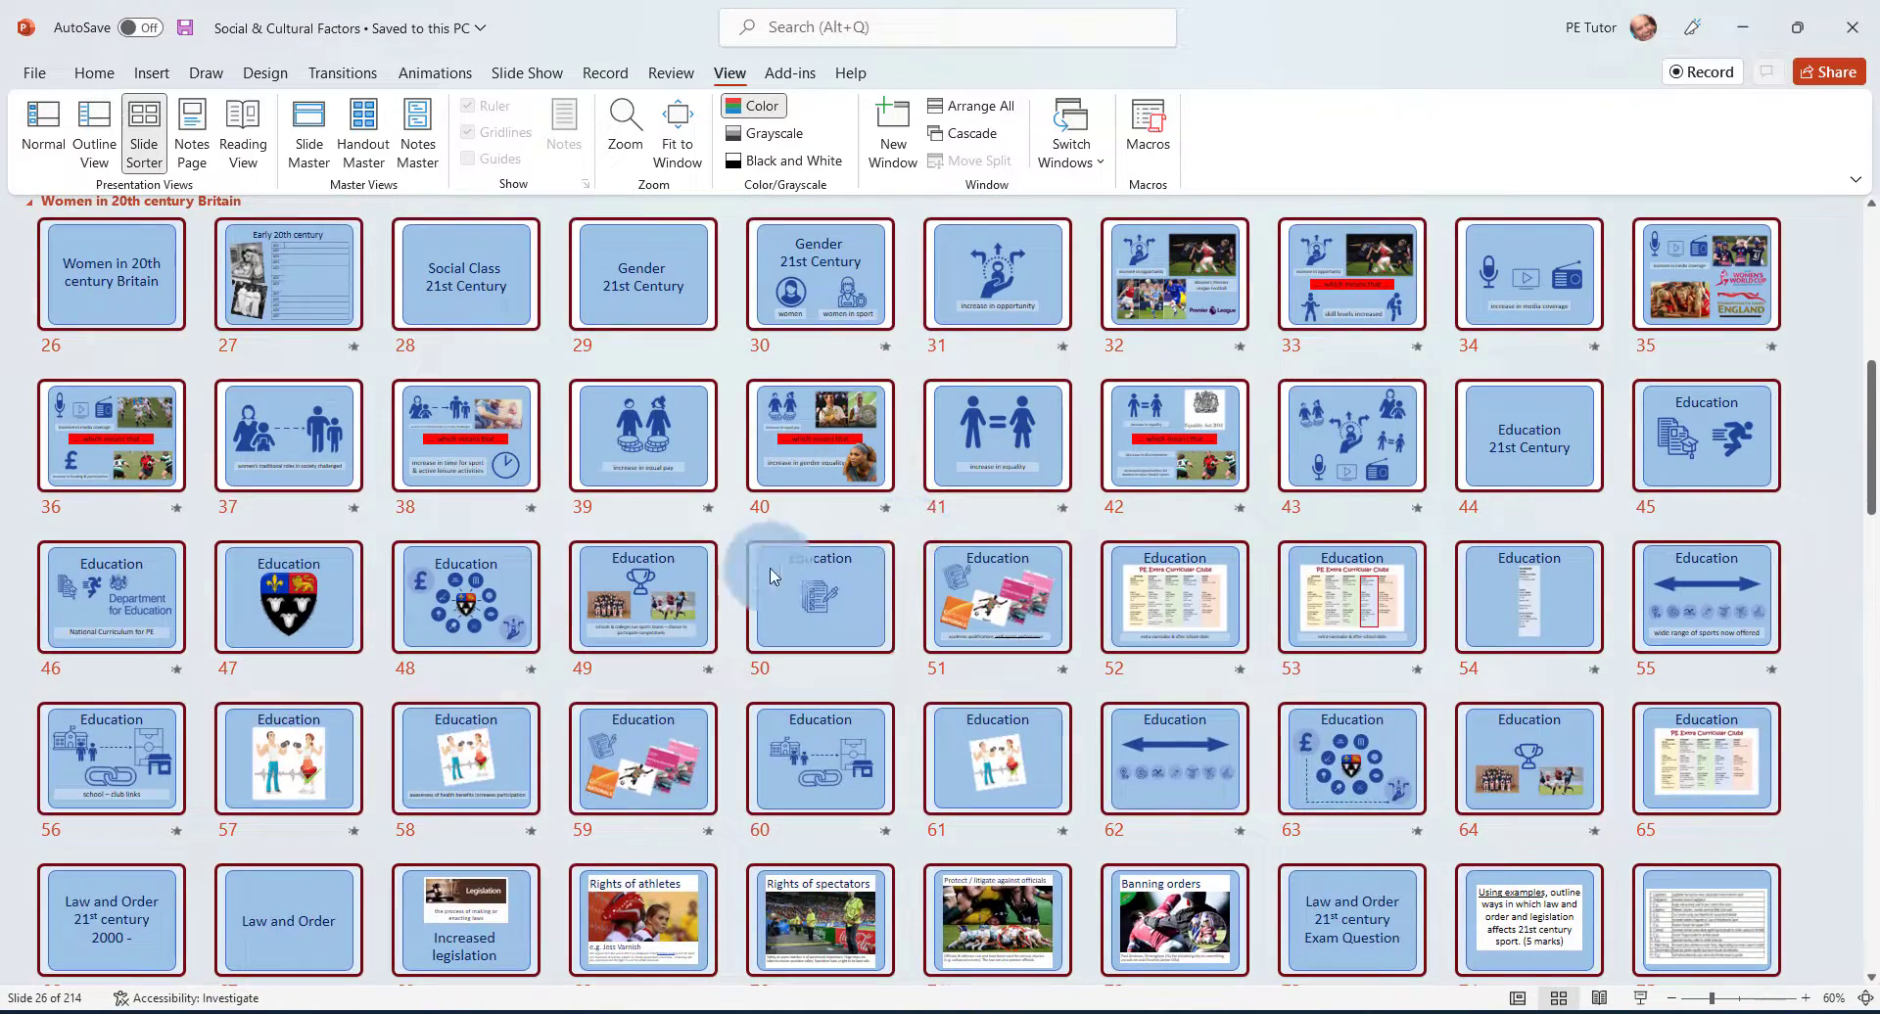
# Collapse the Pre Industrial Britain and Post 1850 Ind Britain sections
pyautogui.scroll(8, 588, 567)
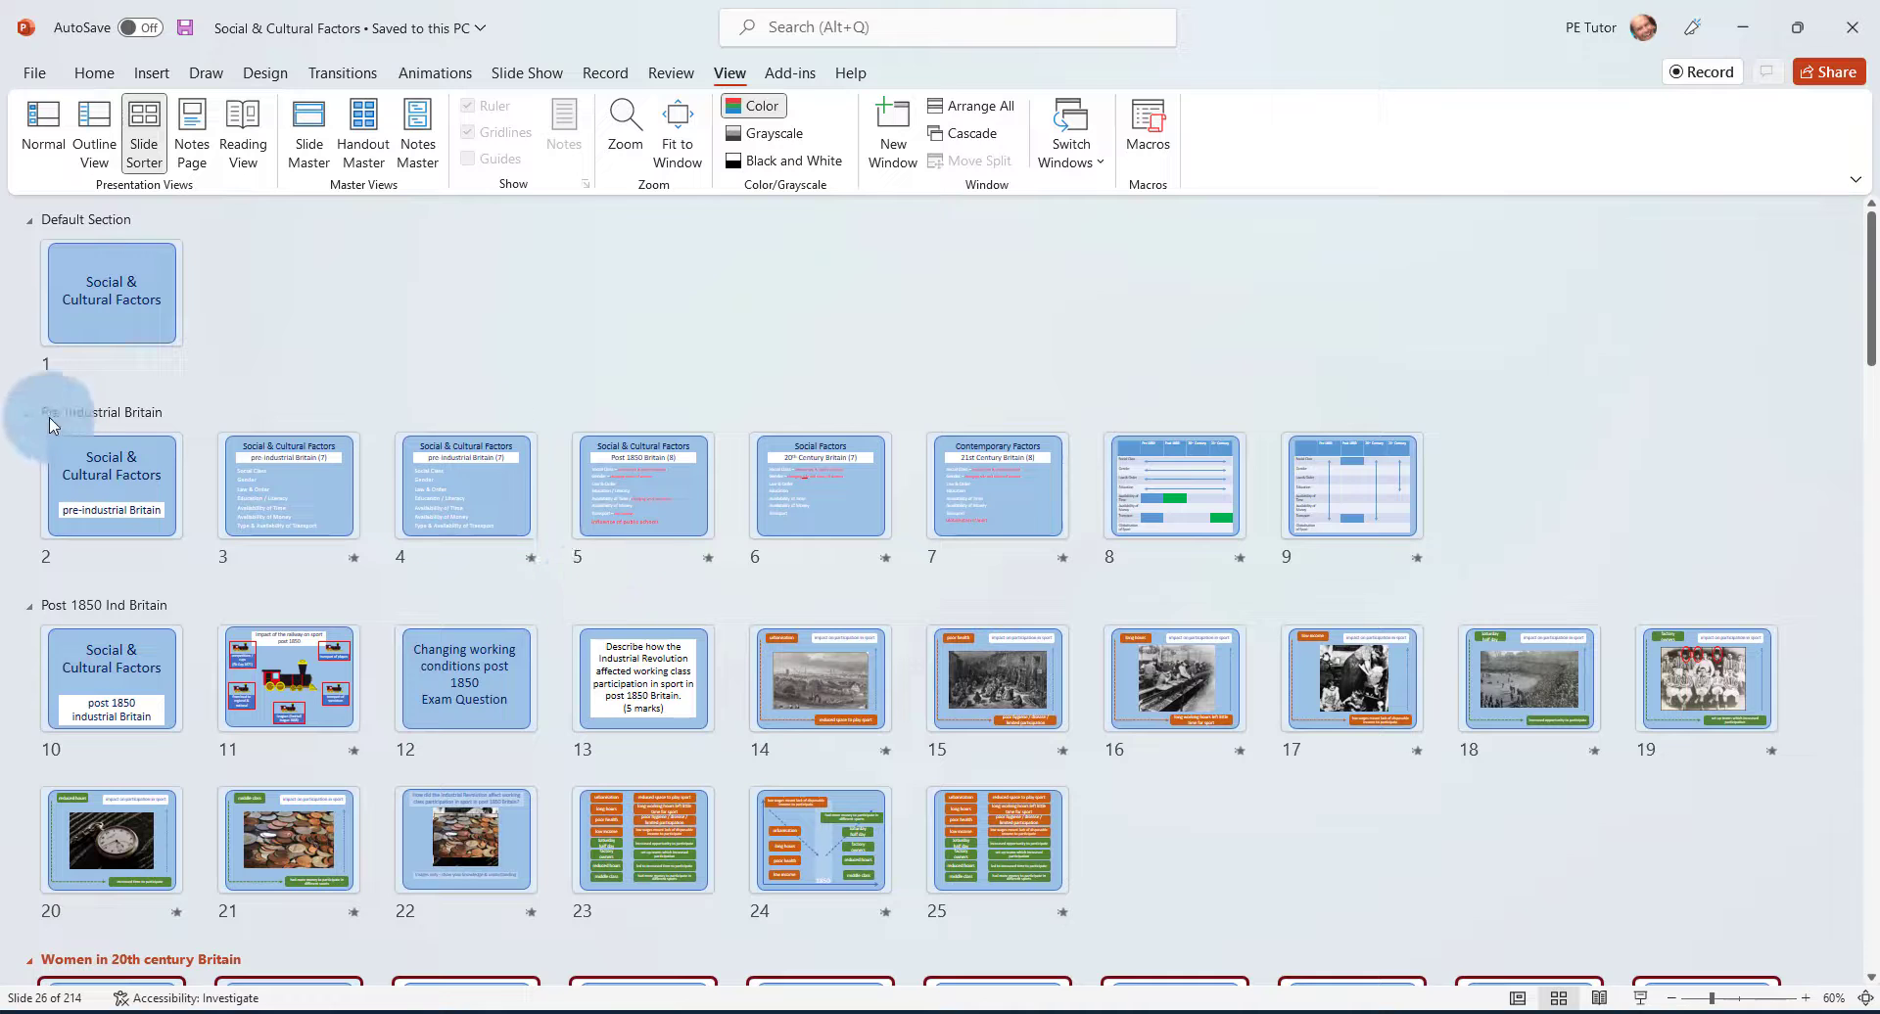
pyautogui.click(61, 303)
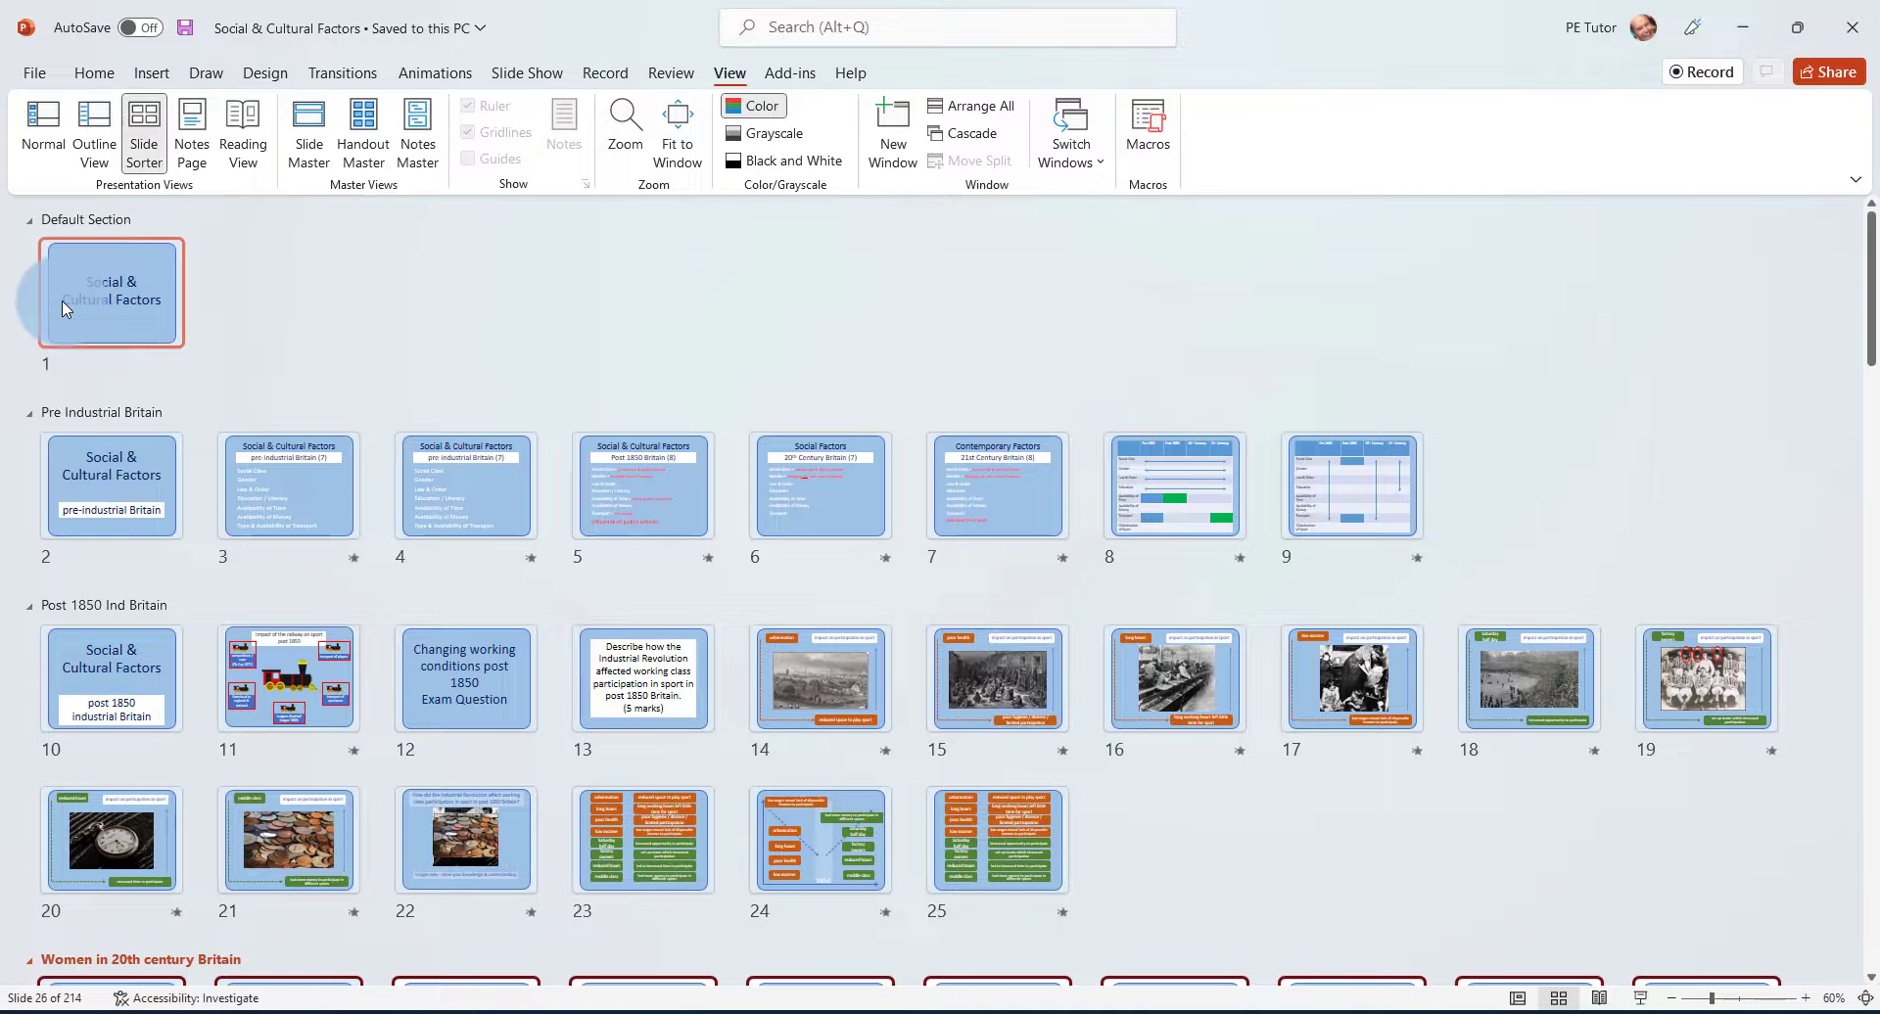
pyautogui.click(31, 413)
pyautogui.click(31, 415)
pyautogui.click(37, 417)
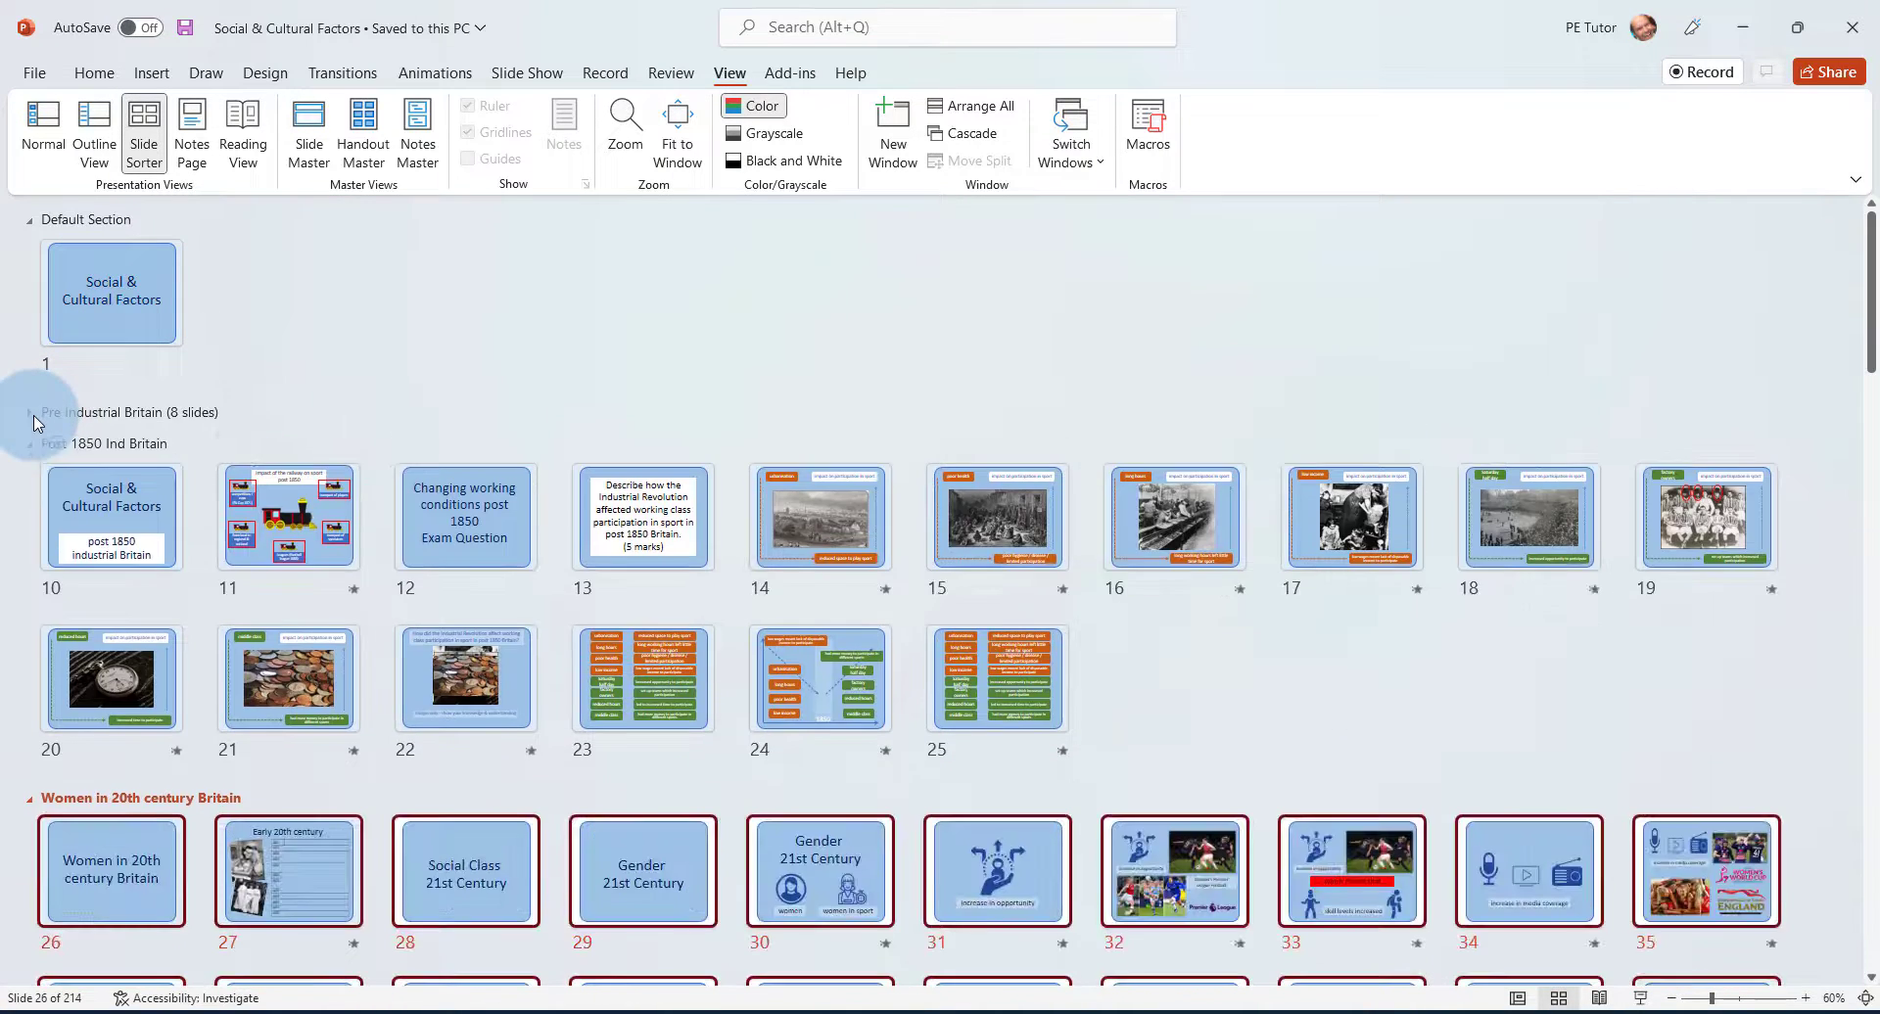
pyautogui.click(43, 448)
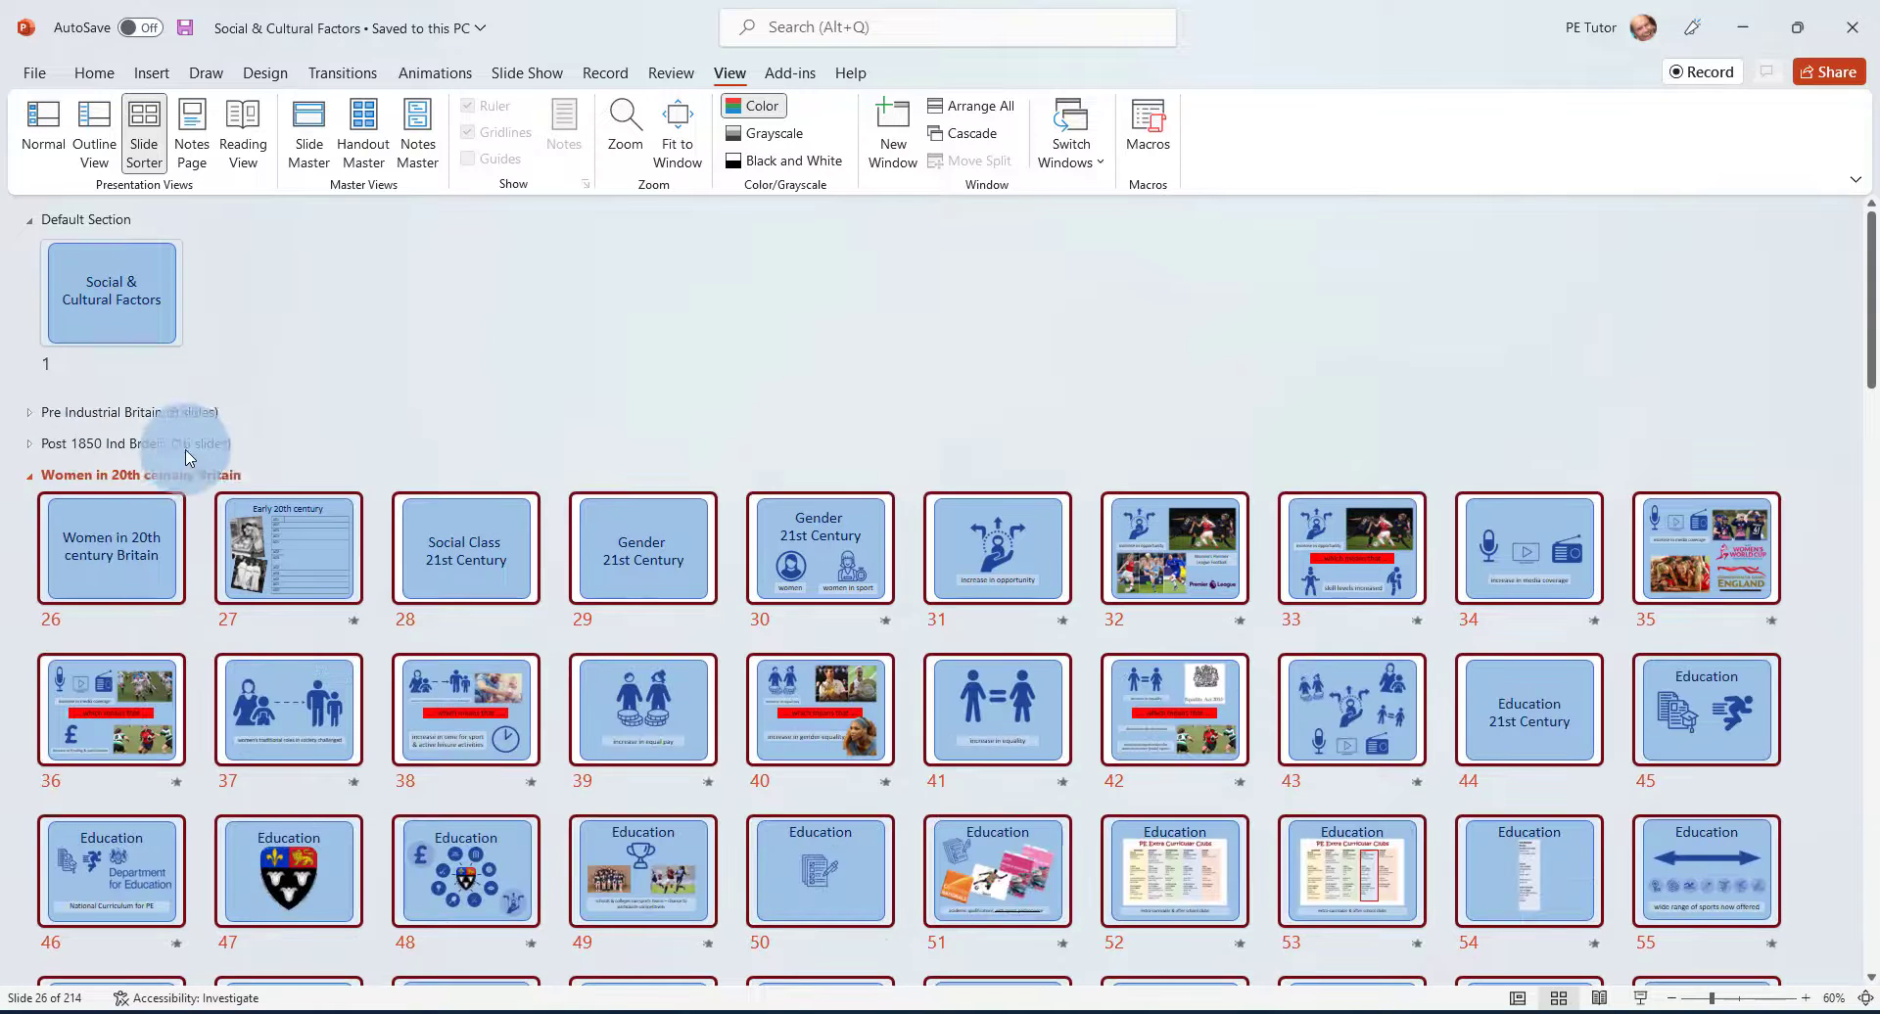
pyautogui.click(57, 551)
# Collapse and re-expand the Women in 20th century Britain section, then scroll through its slides
pyautogui.click(27, 486)
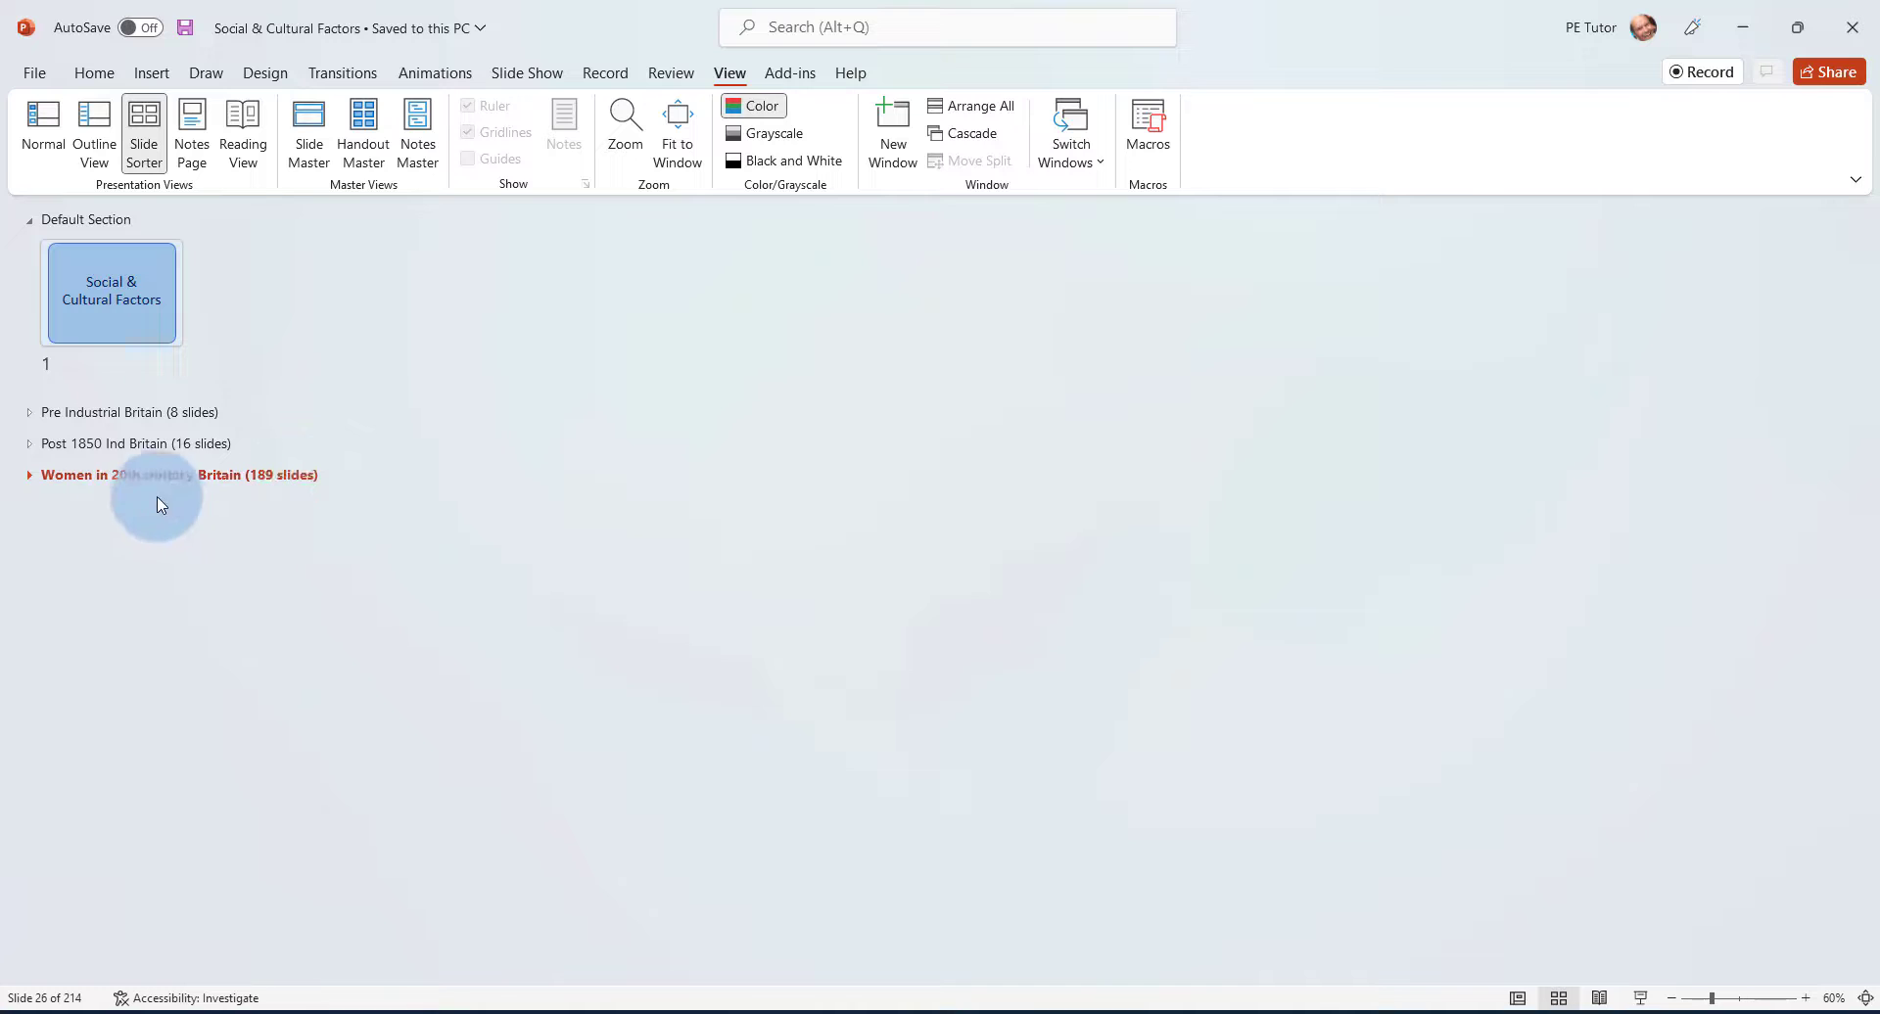
pyautogui.click(33, 478)
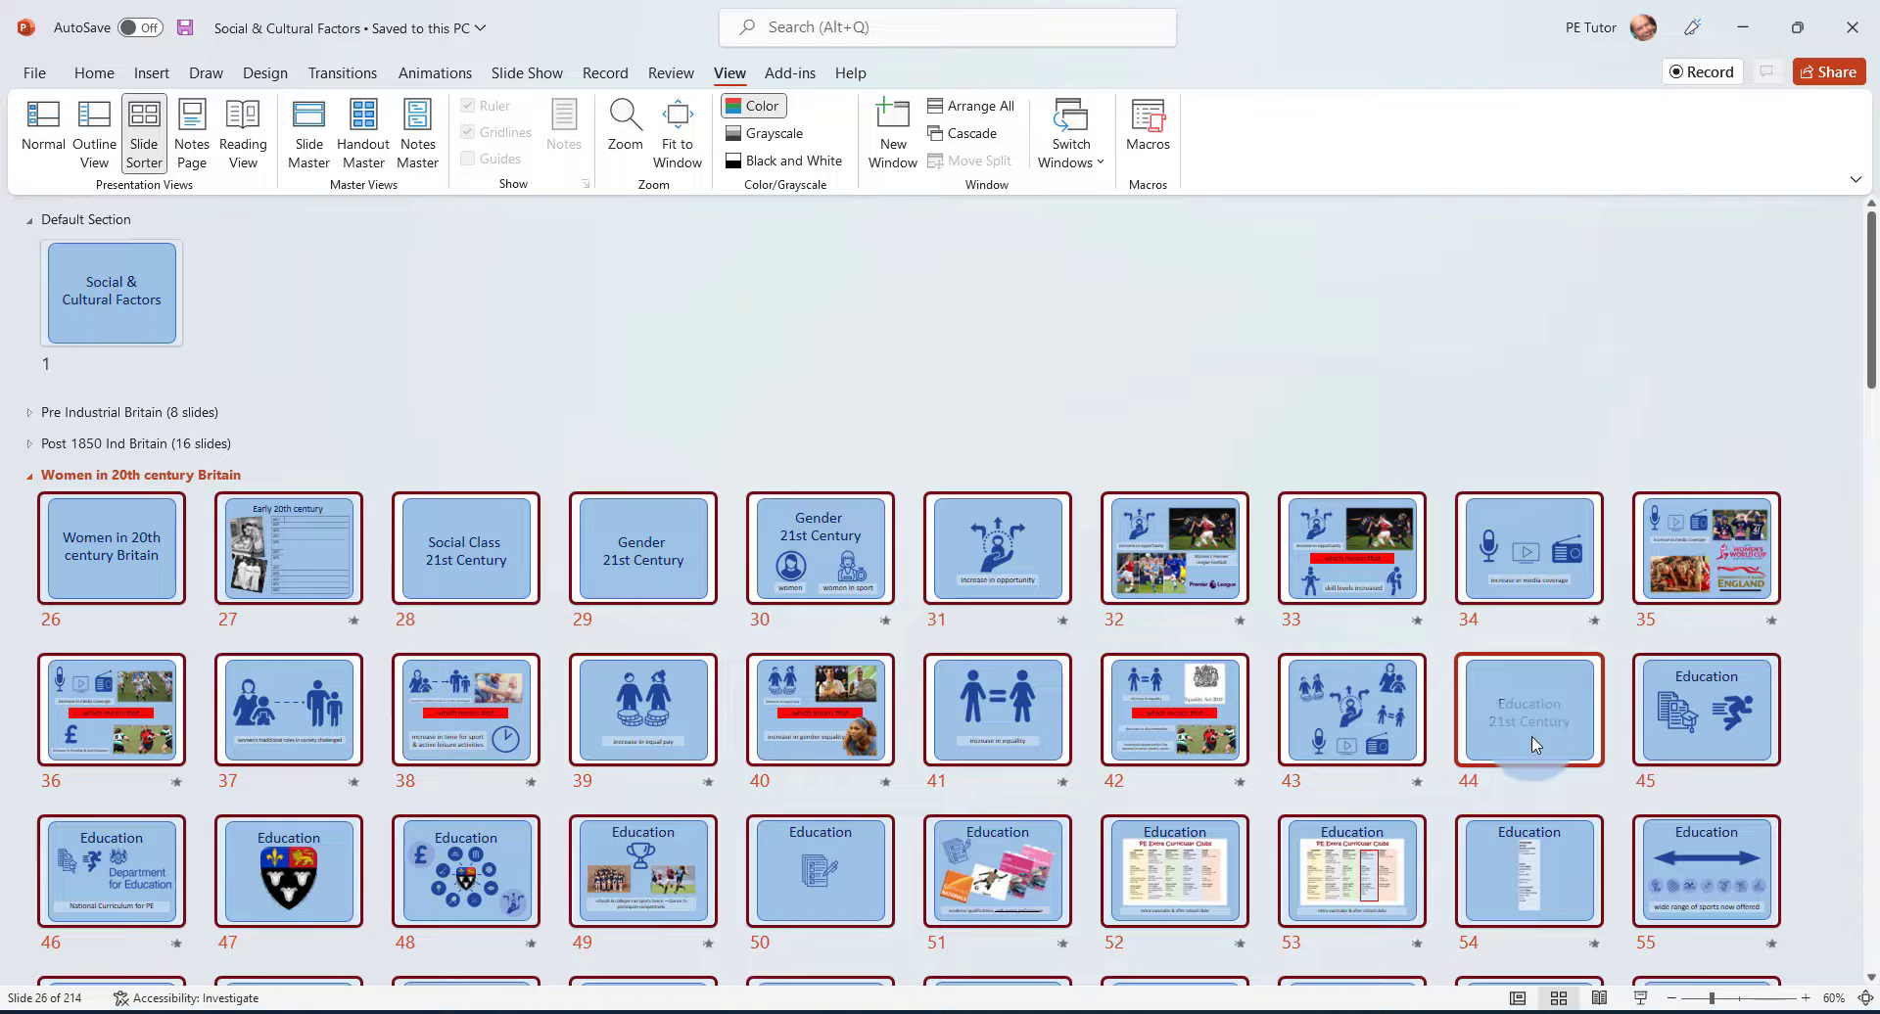
pyautogui.scroll(-3, 1532, 746)
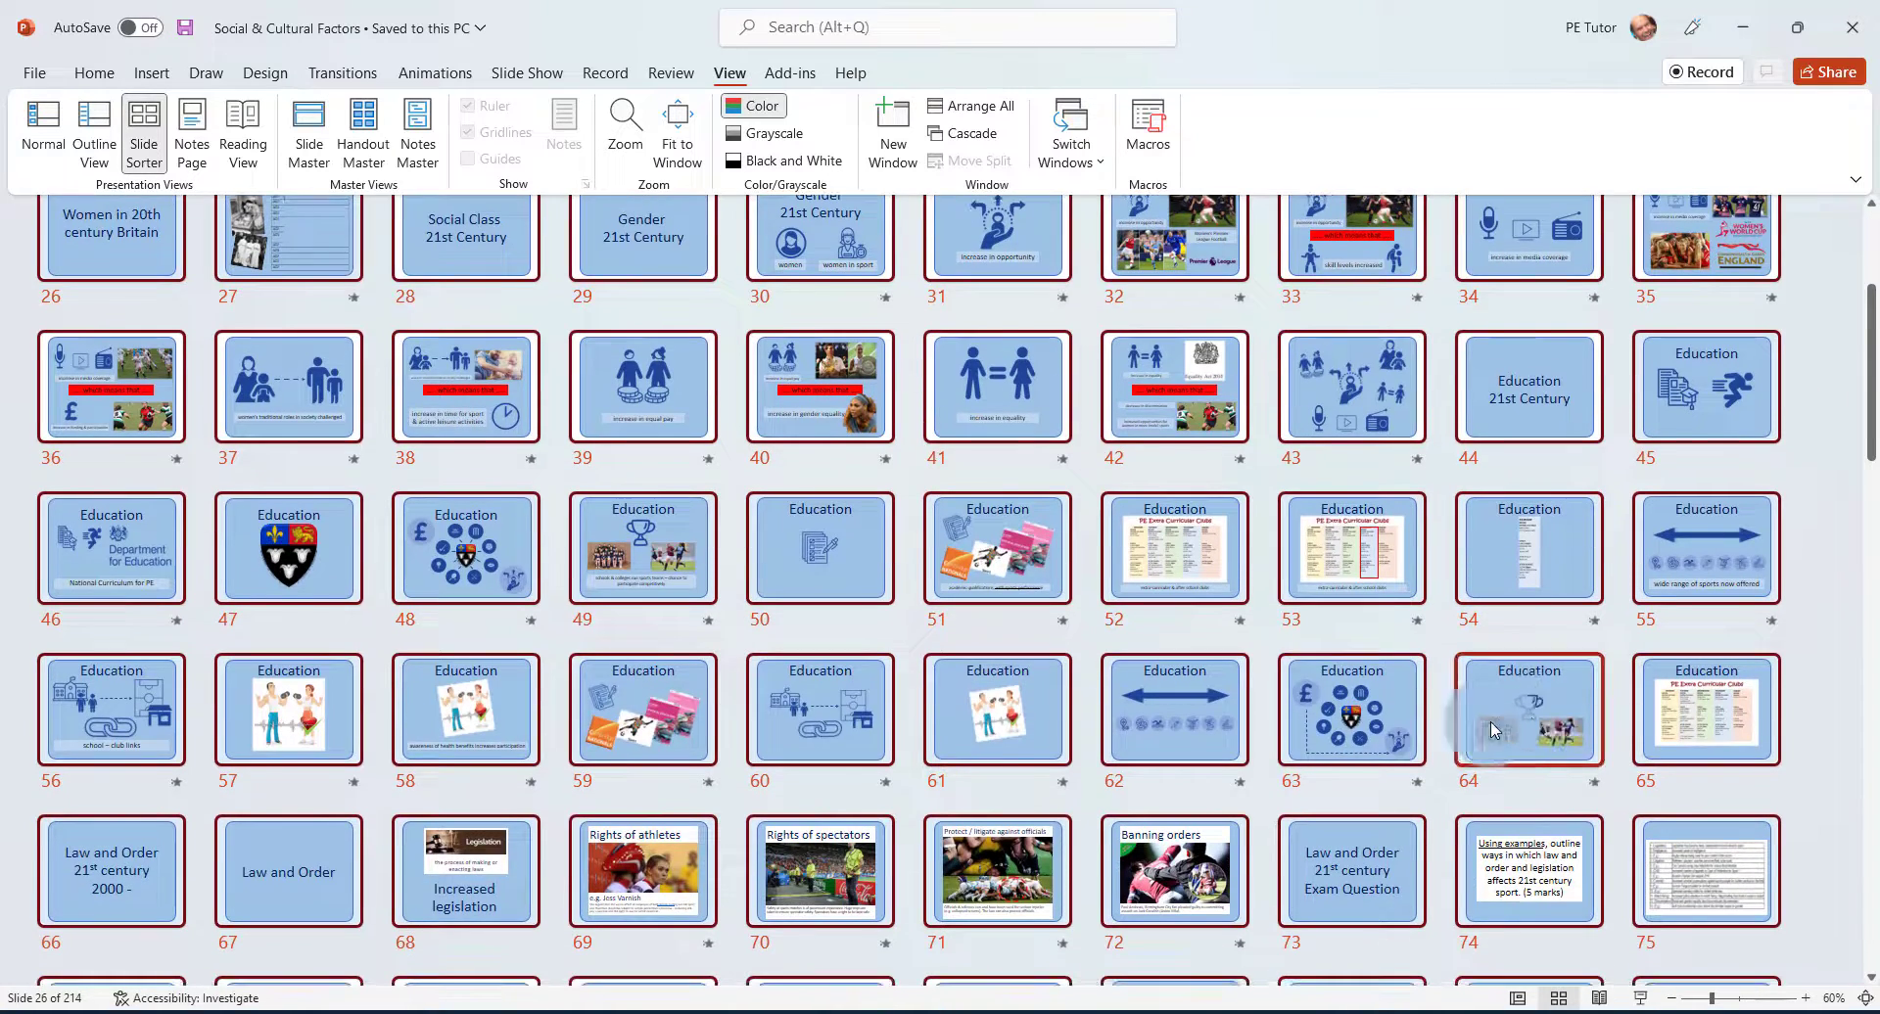
pyautogui.scroll(-2, 327, 746)
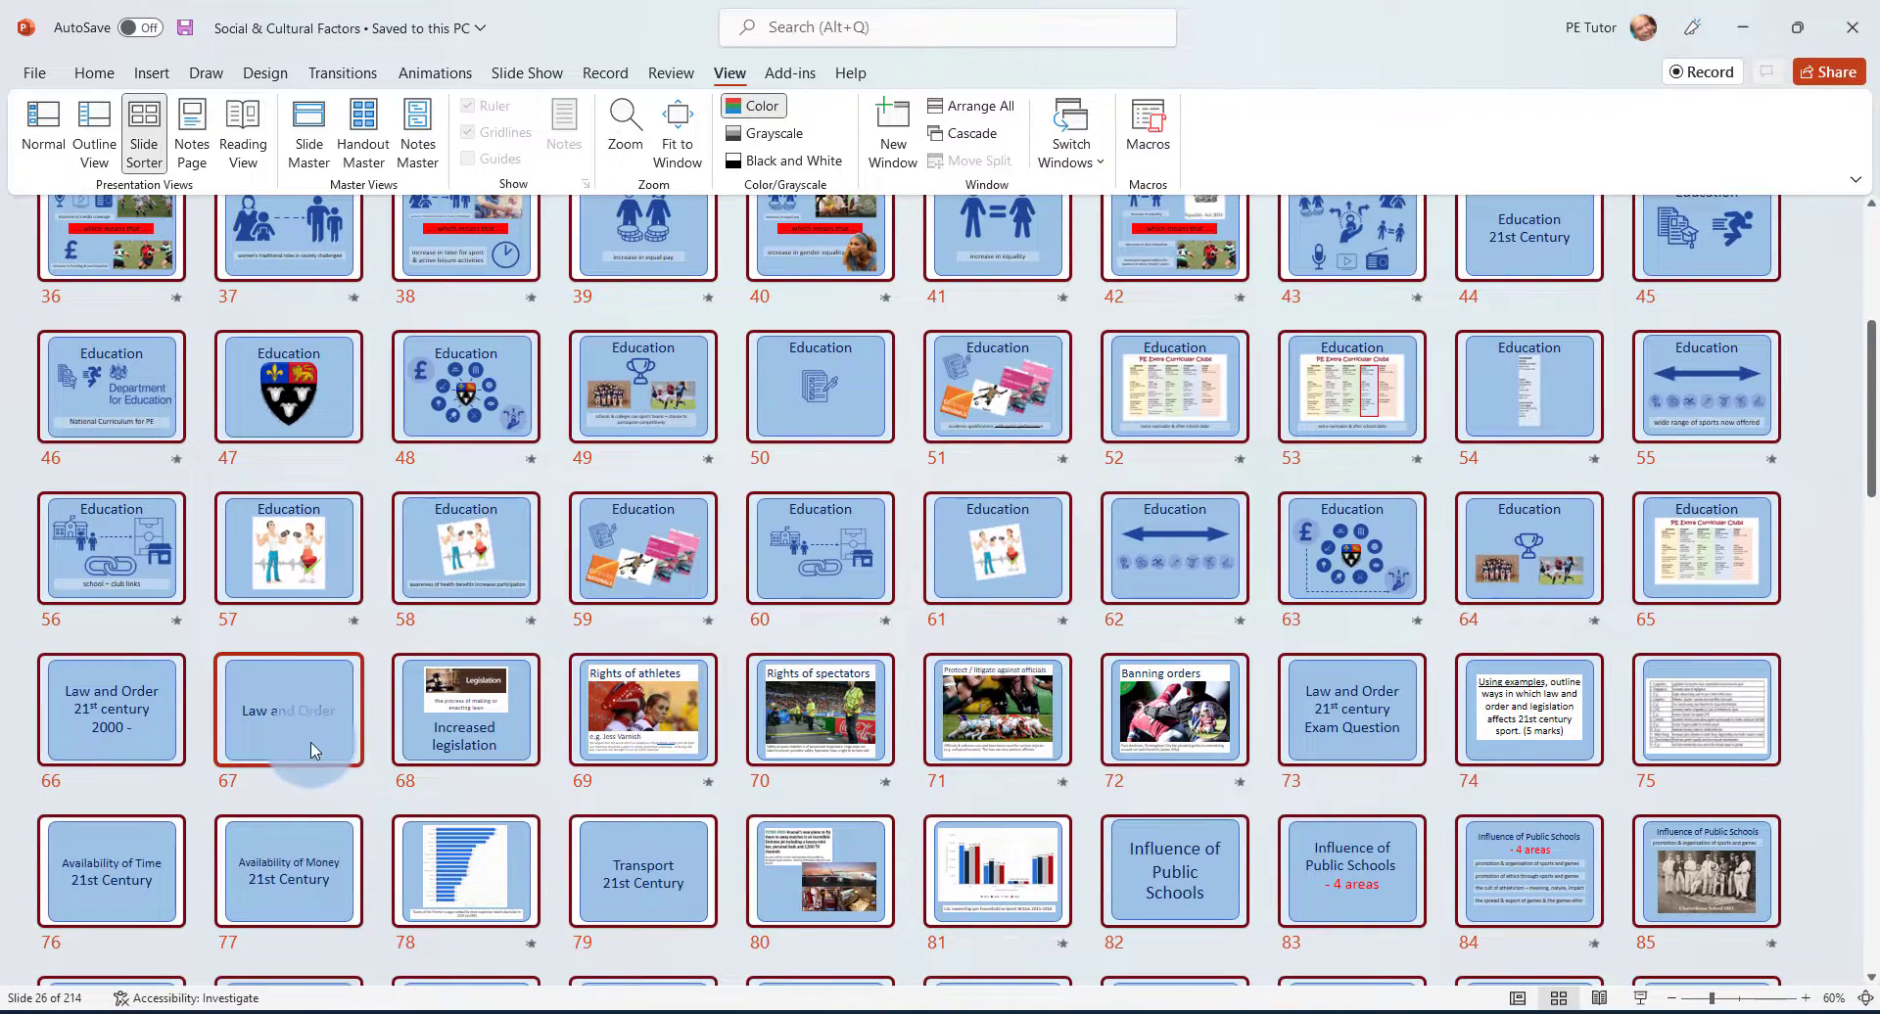
pyautogui.scroll(-1, 311, 752)
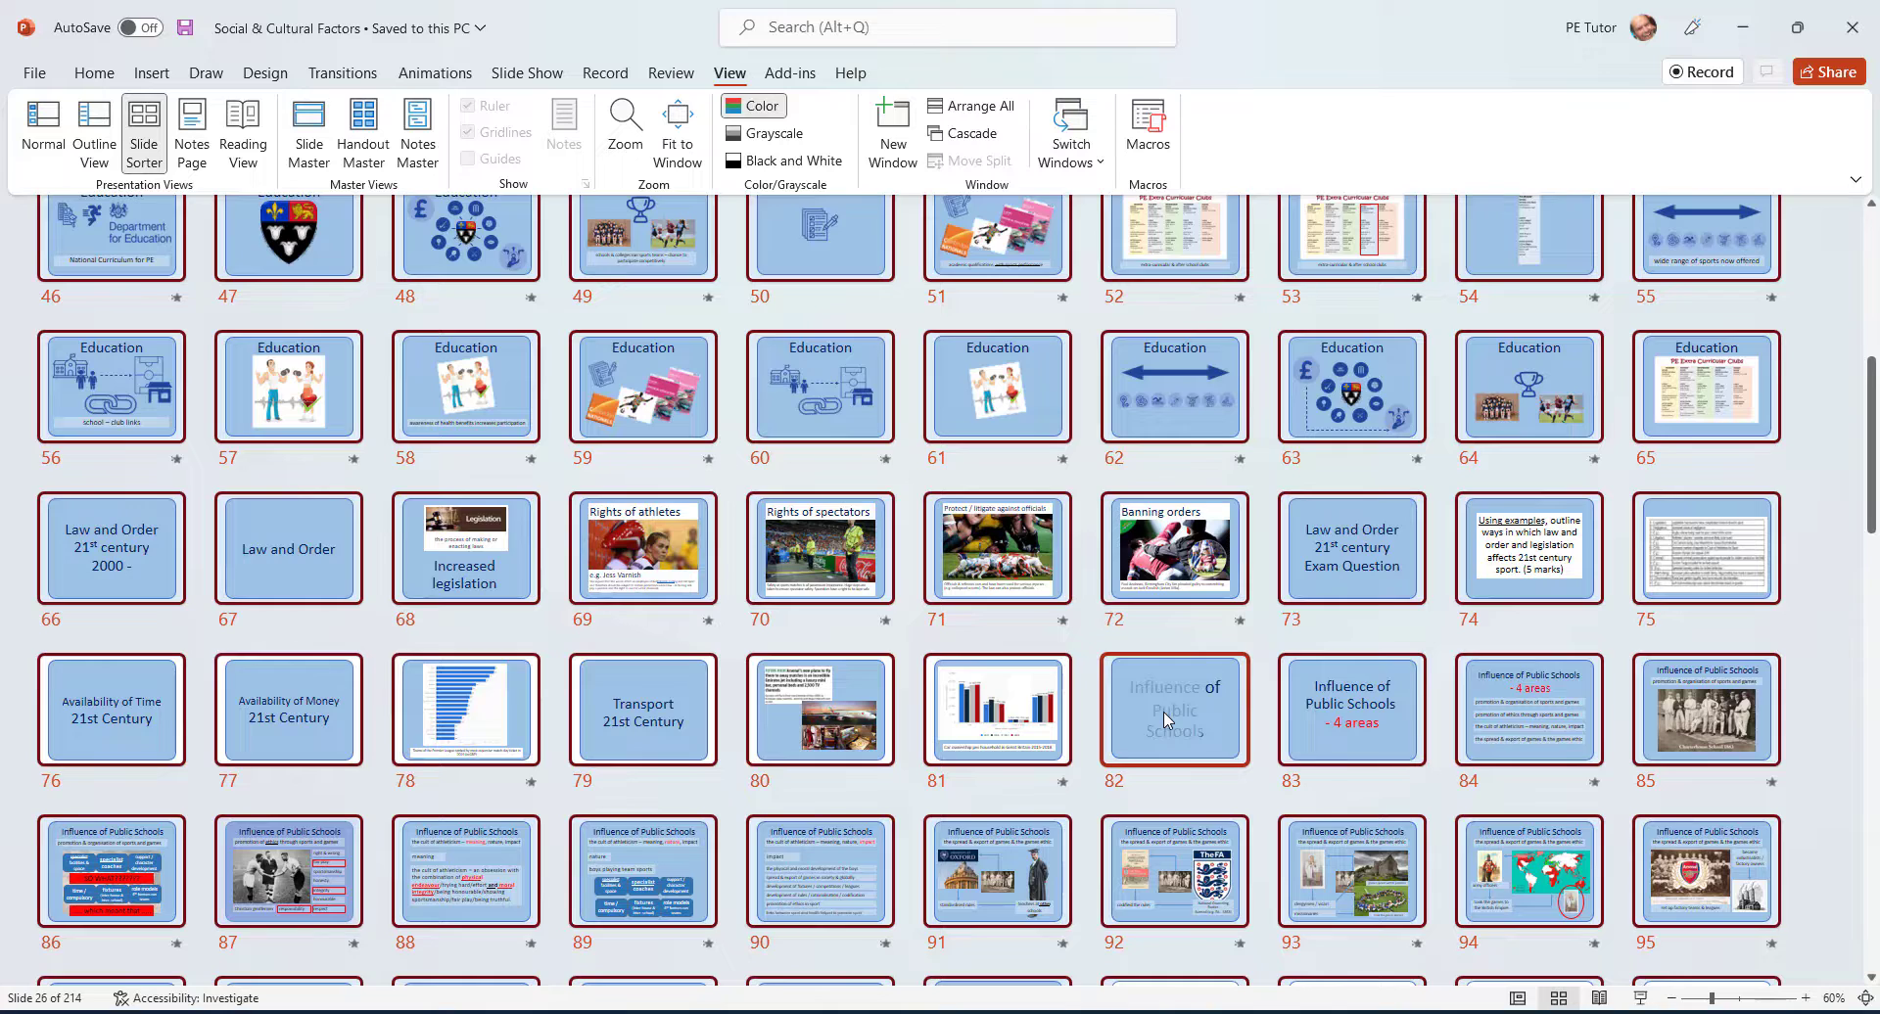
pyautogui.scroll(5, 901, 712)
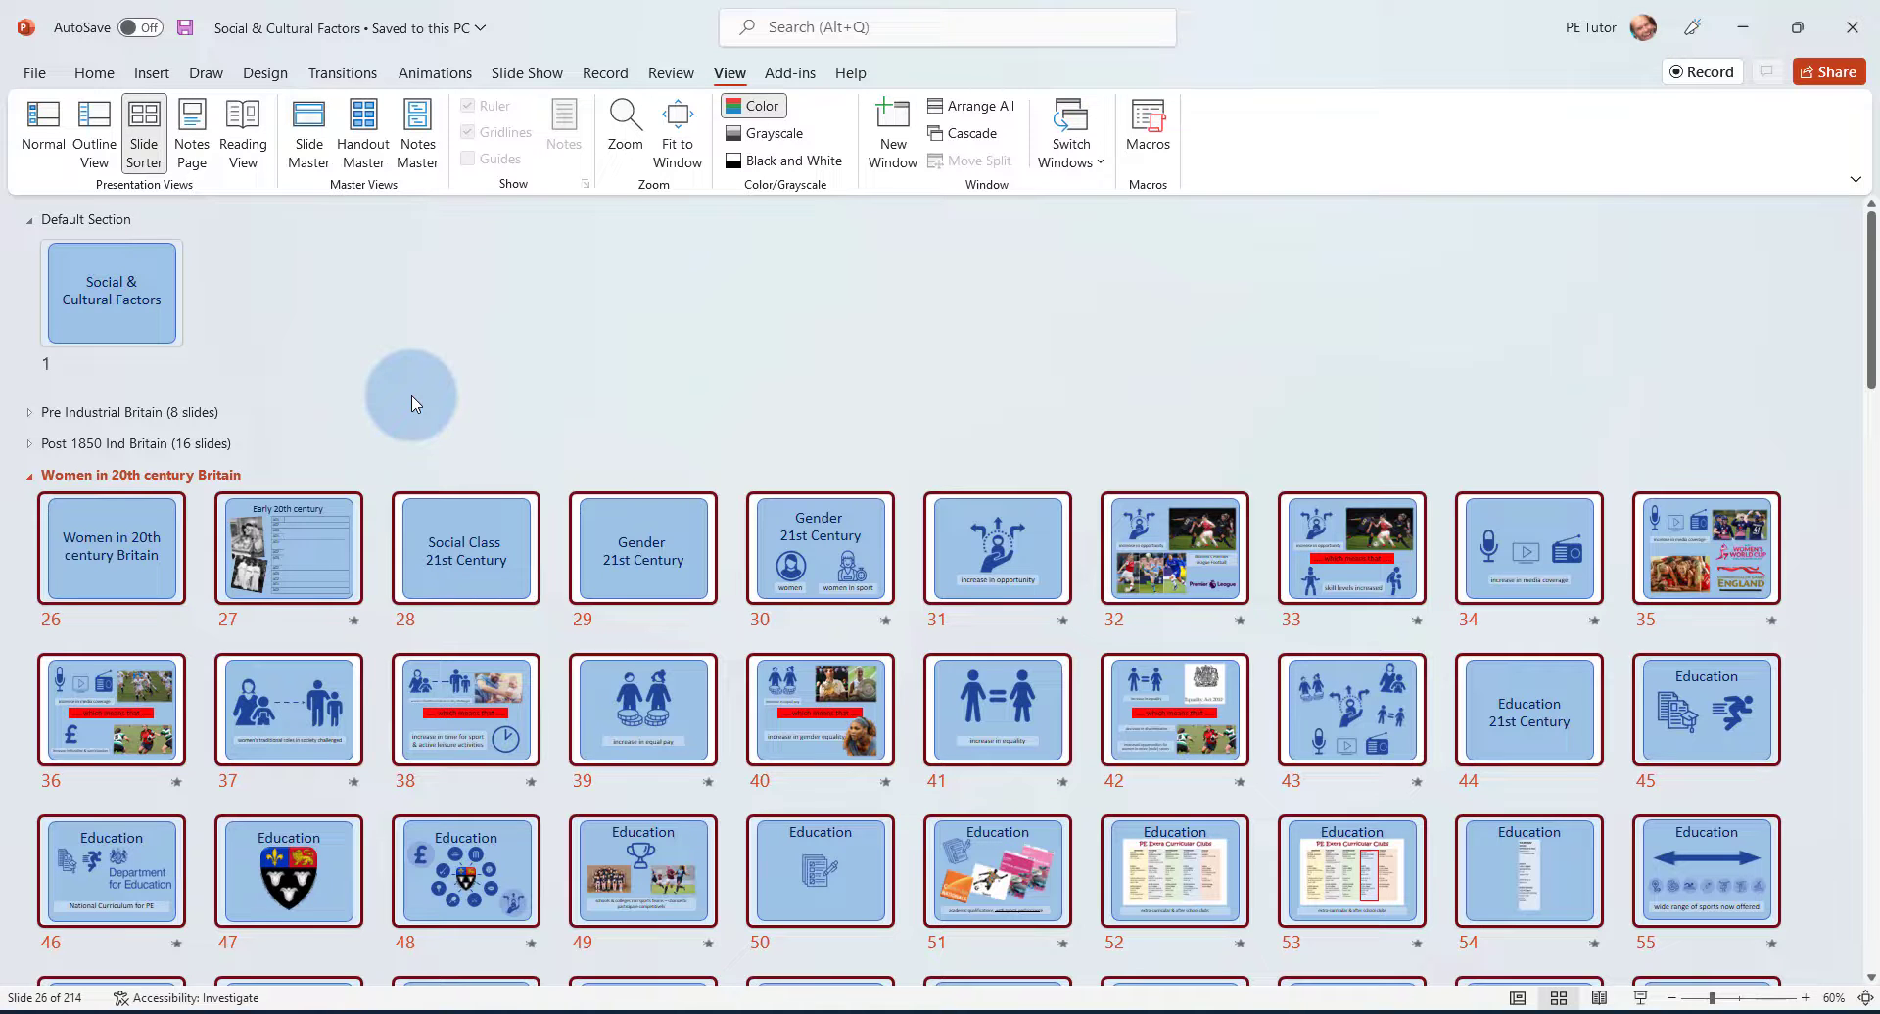
# Return to Normal view, start the slide show from slide 26 and jump to Post 1850 Ind Britain
pyautogui.click(44, 125)
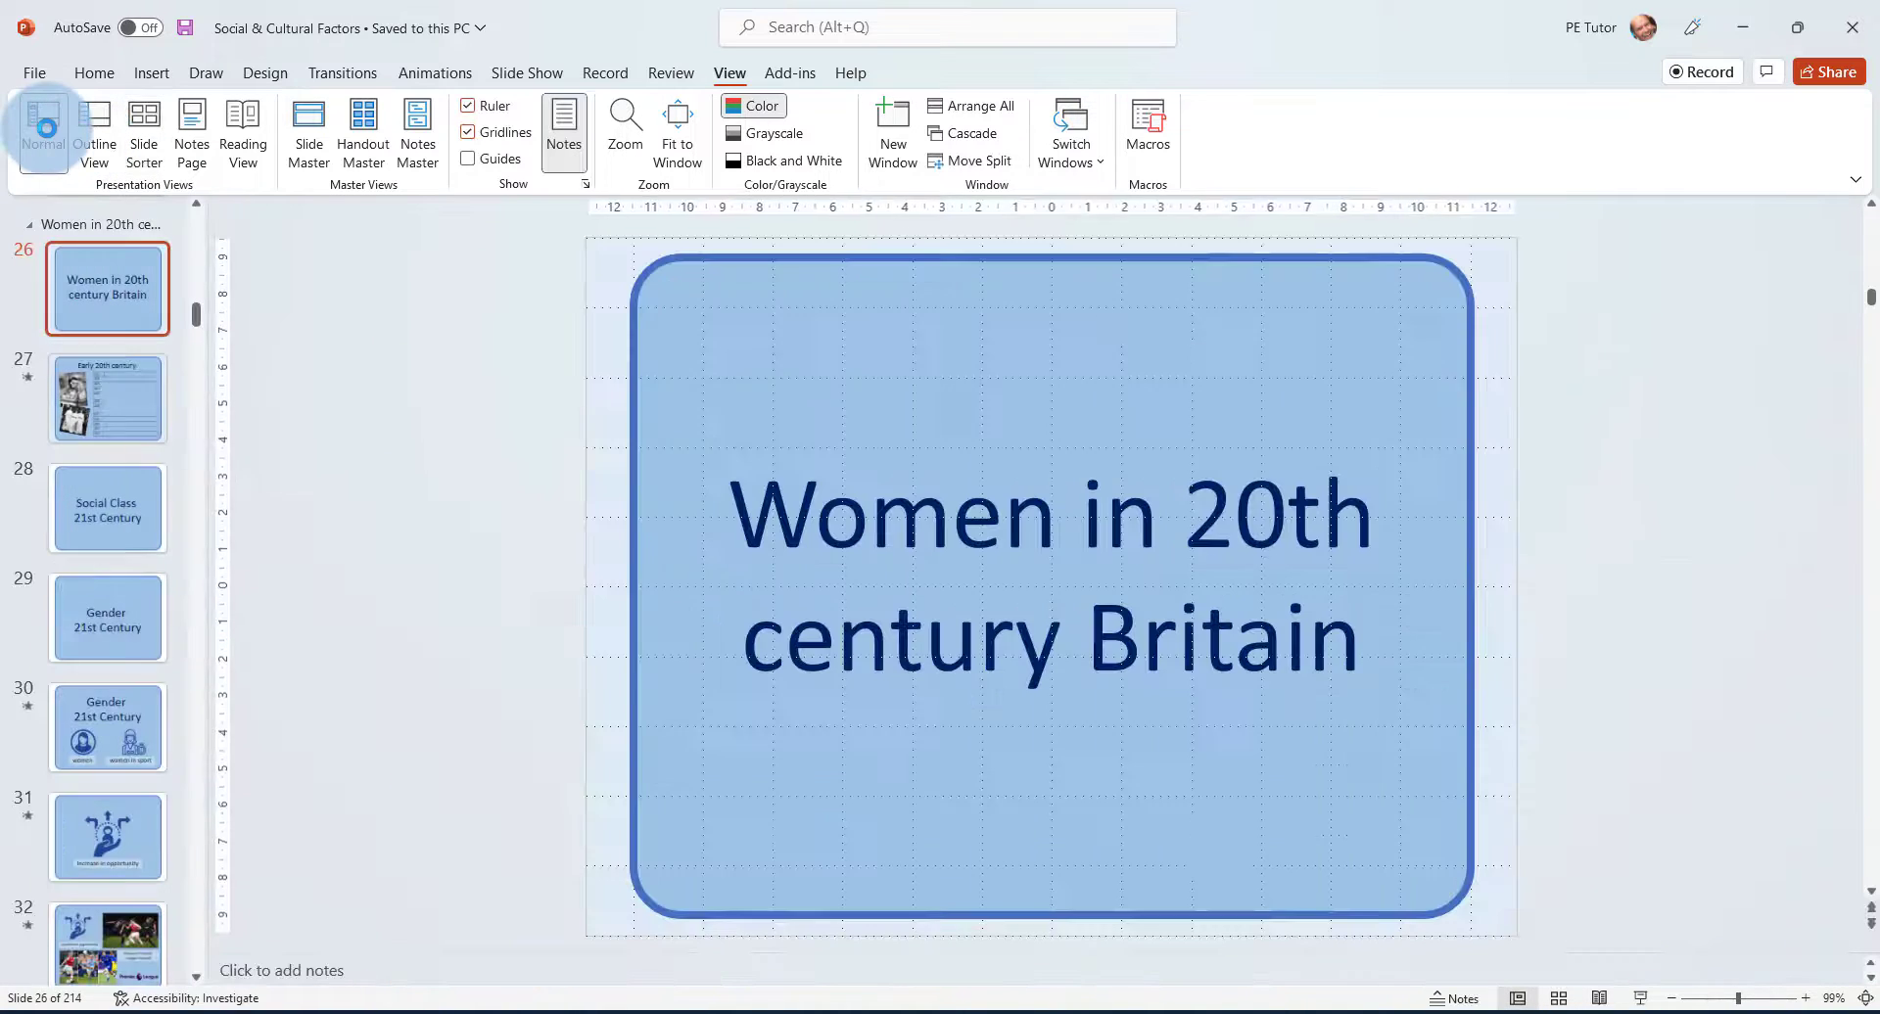
pyautogui.click(1640, 999)
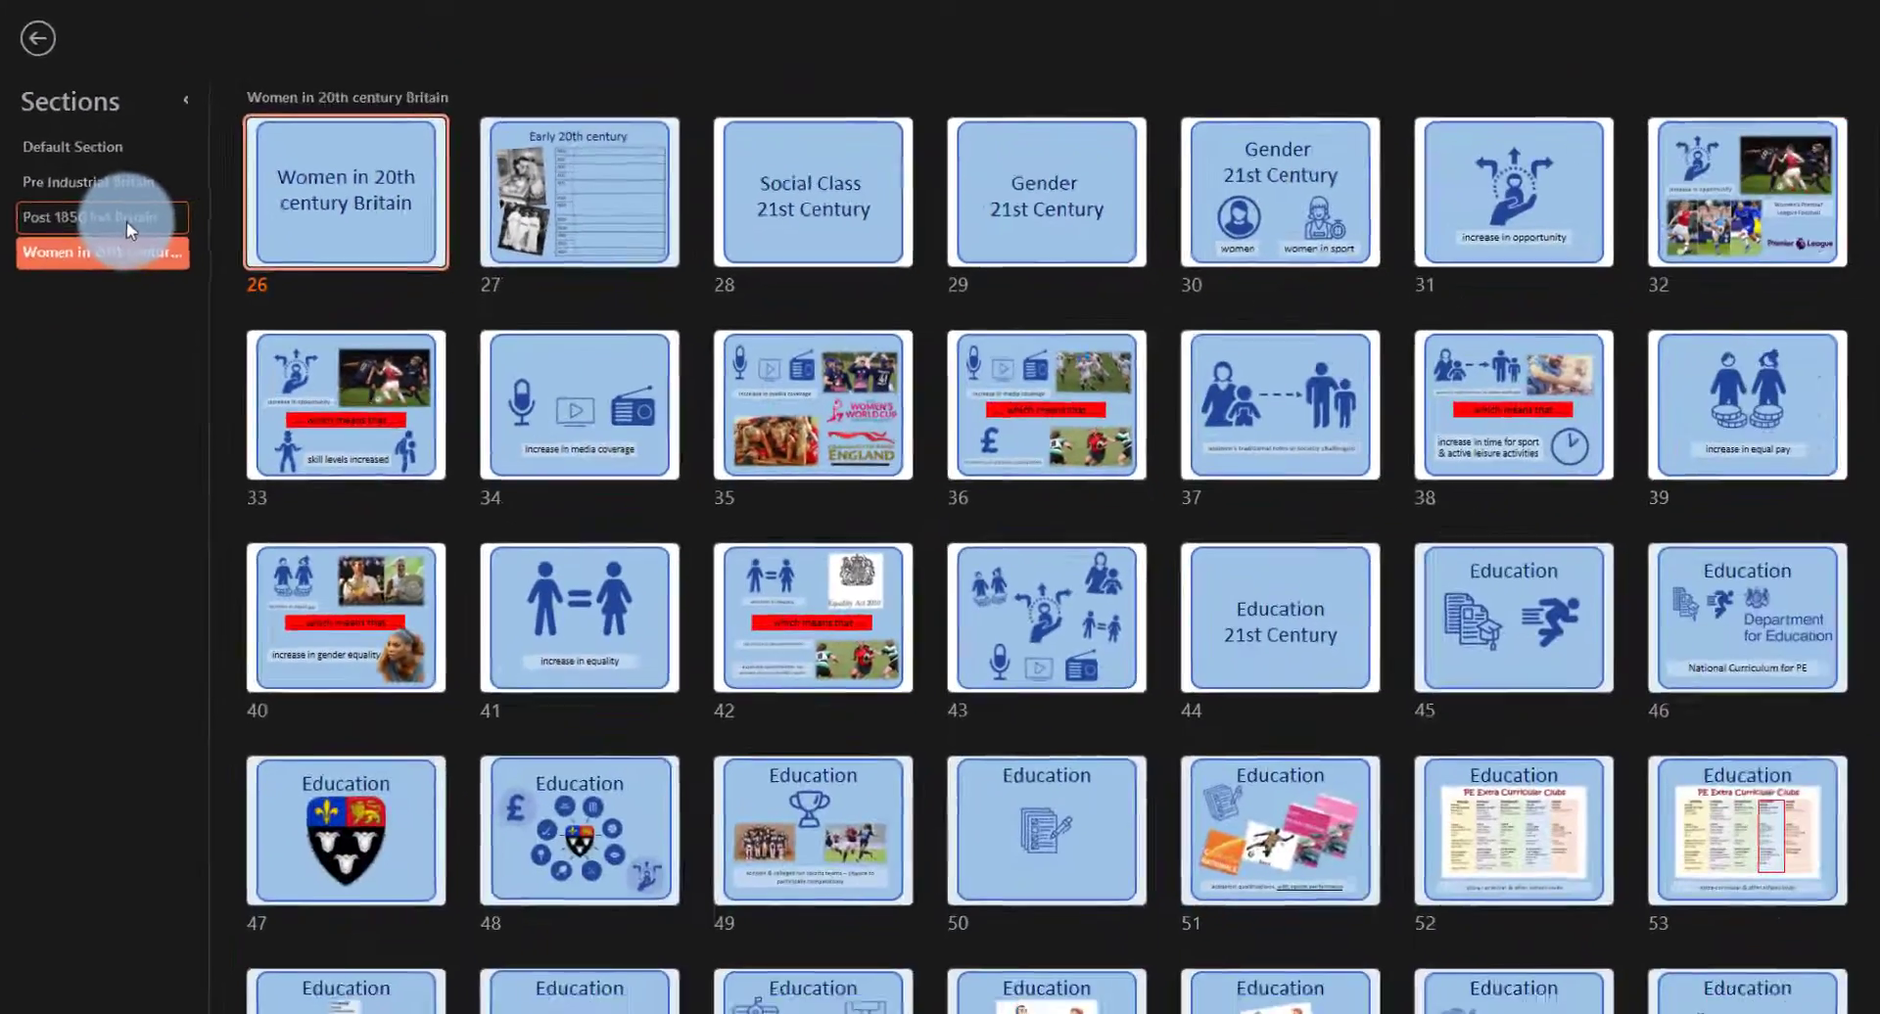
pyautogui.click(231, 417)
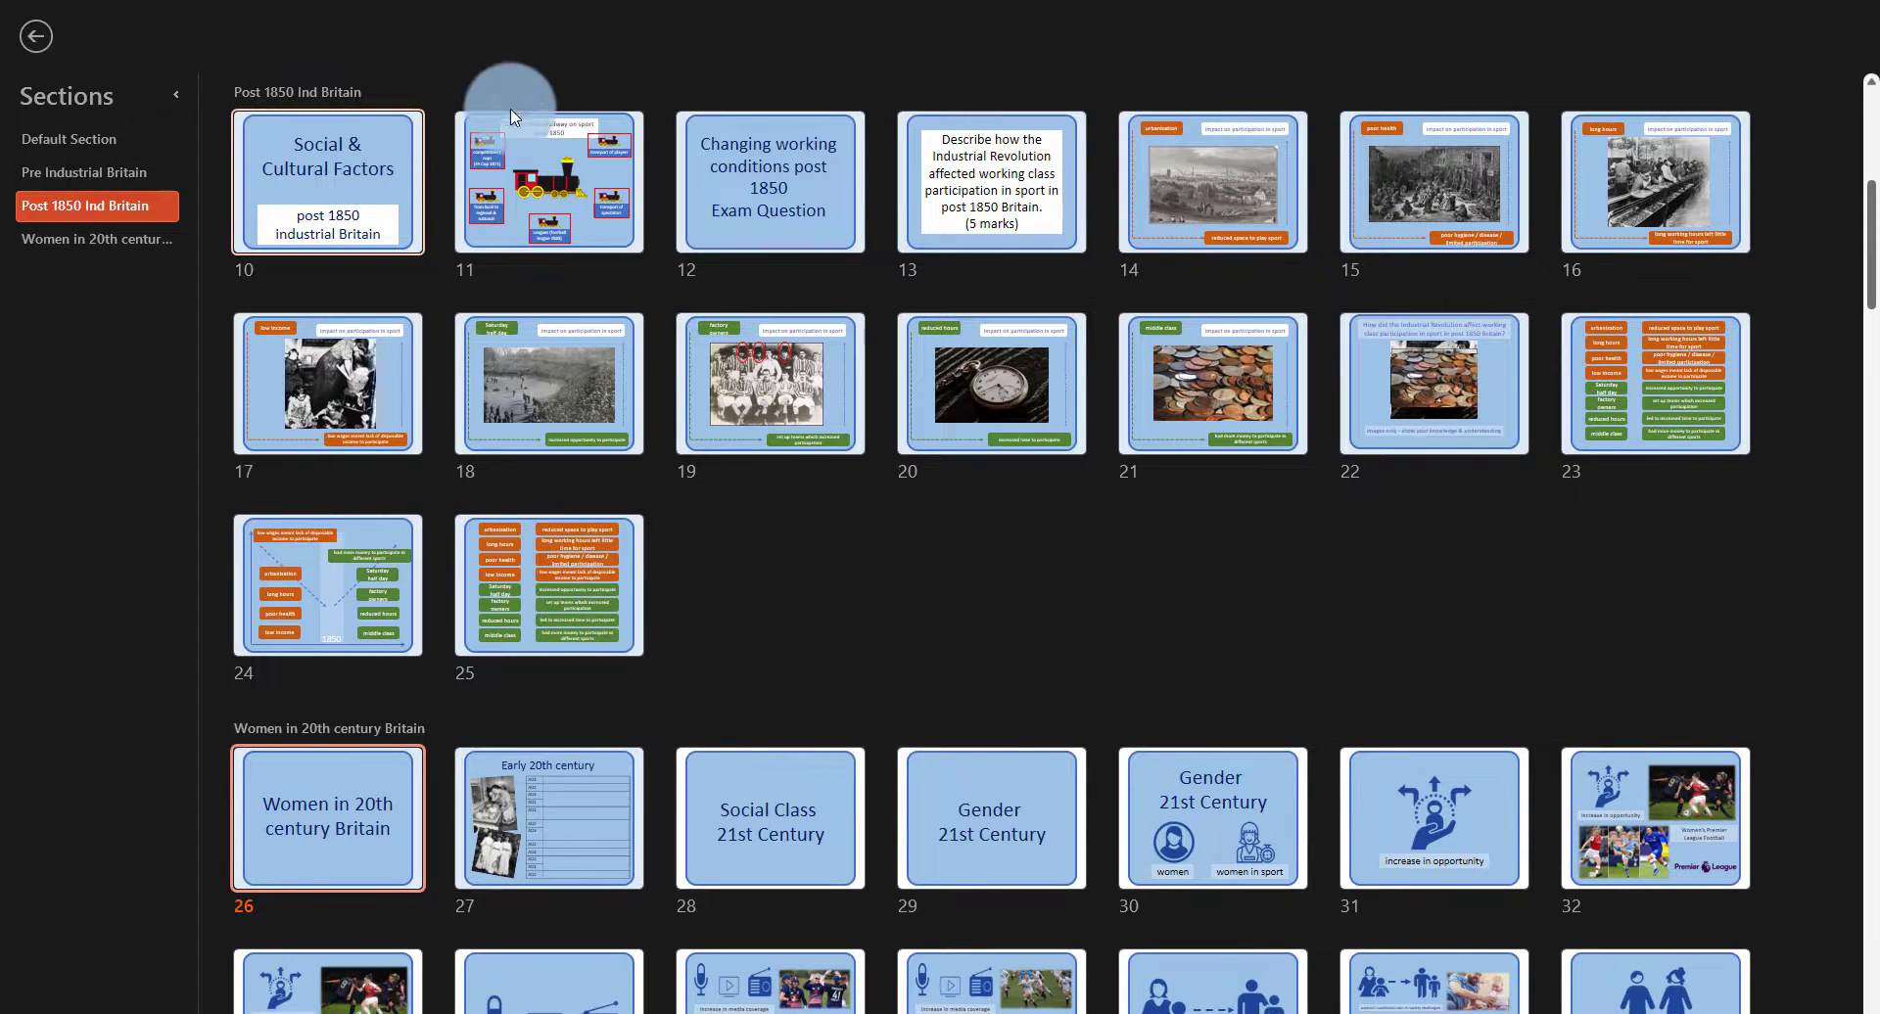
# Jump to the Women in 20th century Britain section, then to Pre Industrial Britain
pyautogui.scroll(2, 568, 221)
pyautogui.scroll(3, 548, 196)
pyautogui.scroll(-5, 440, 156)
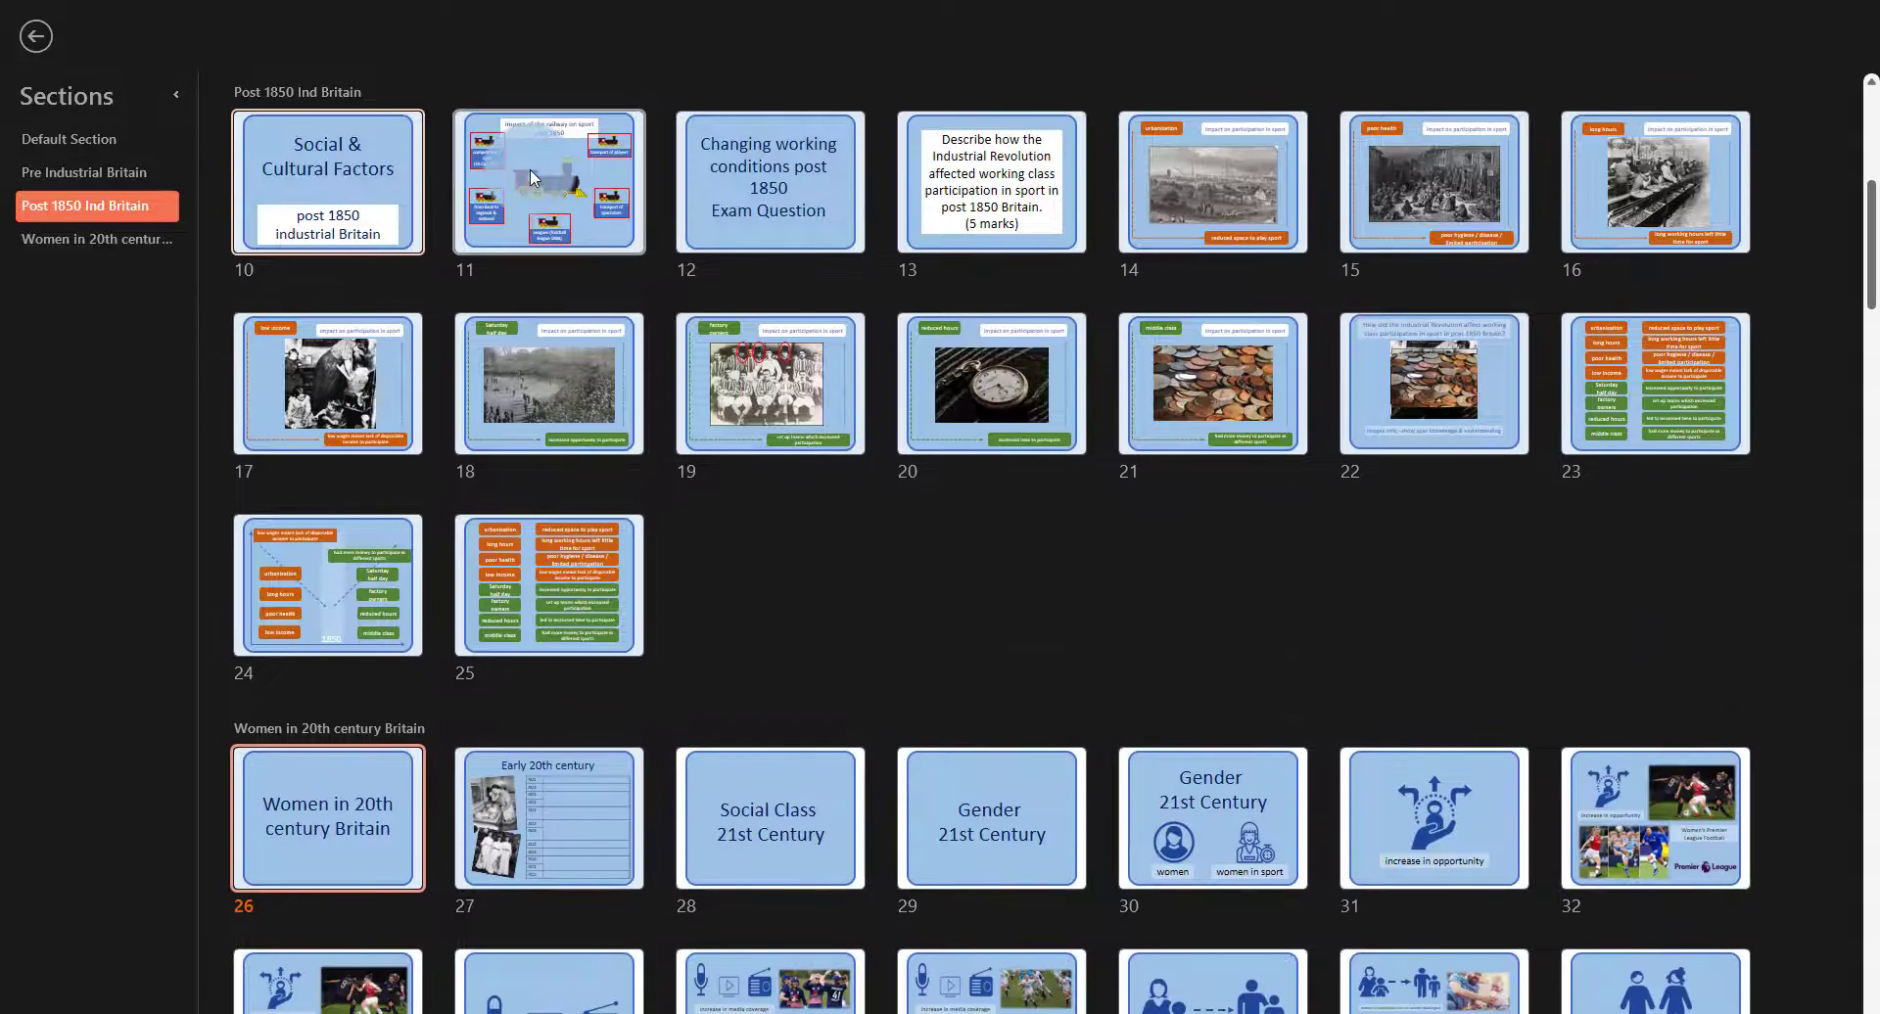
pyautogui.click(103, 241)
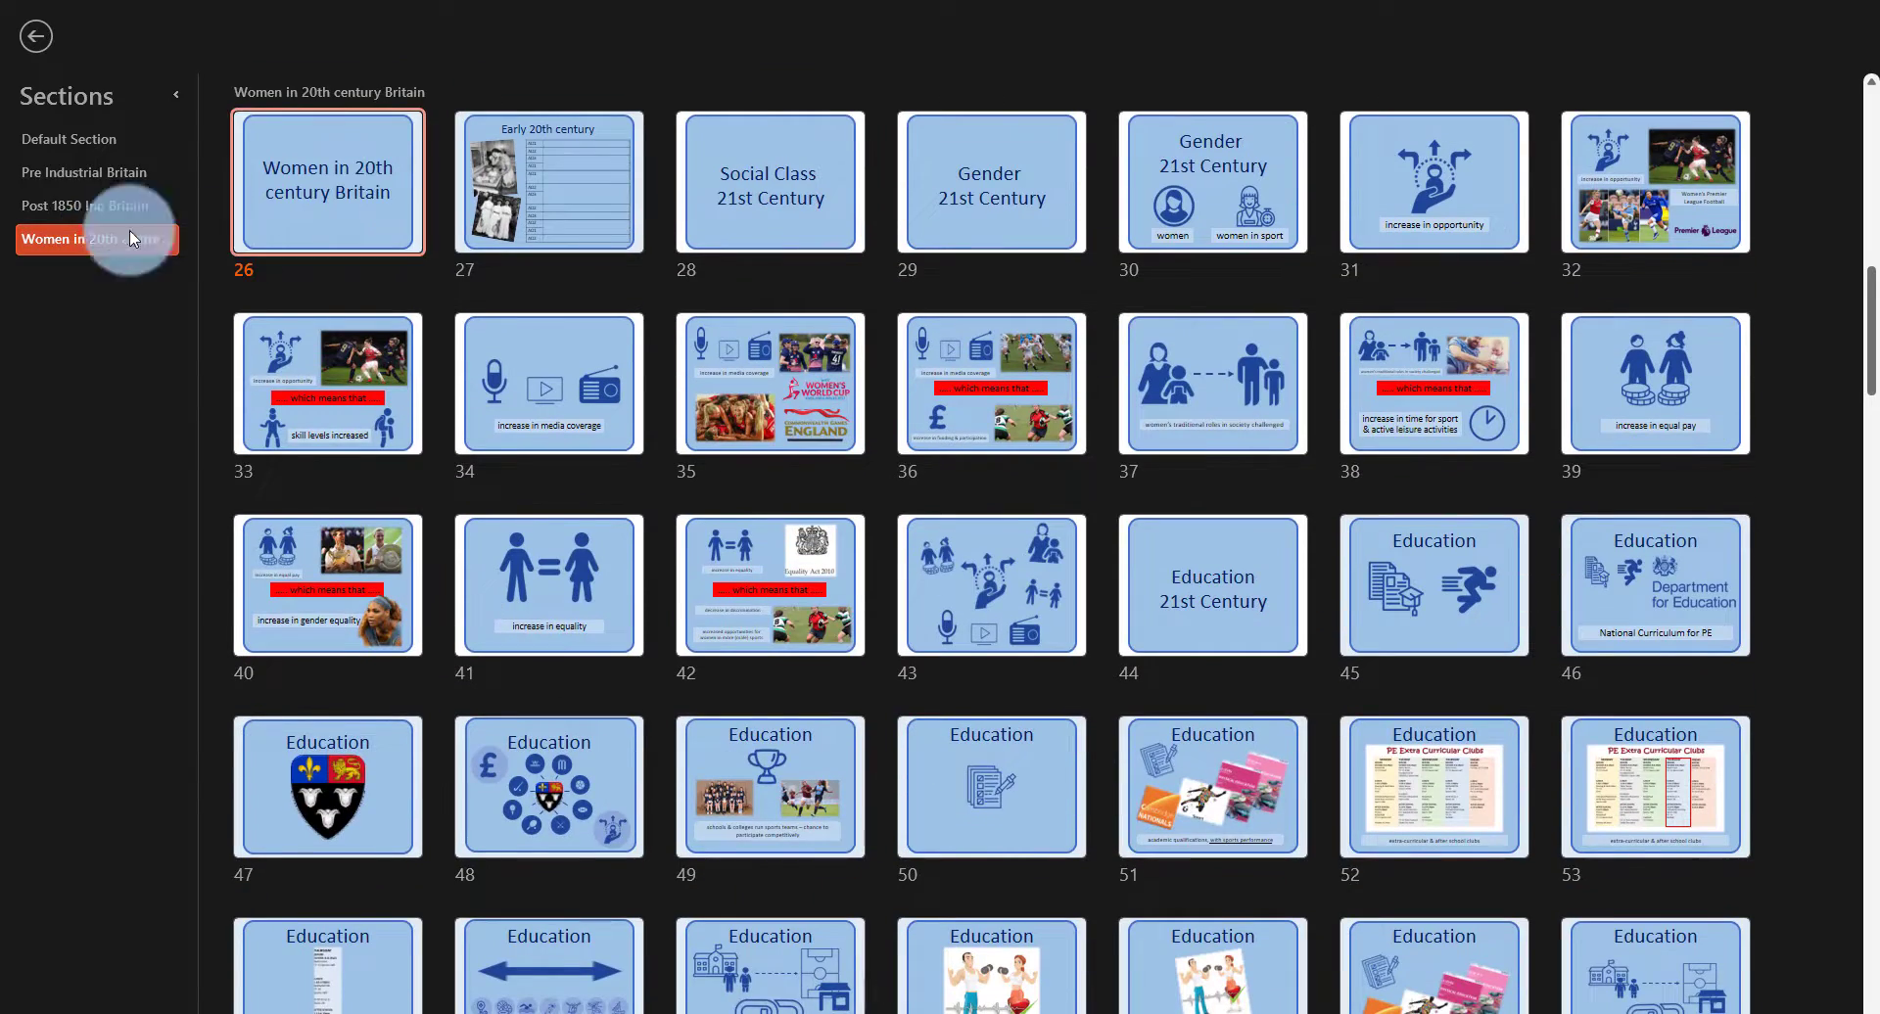
pyautogui.click(81, 177)
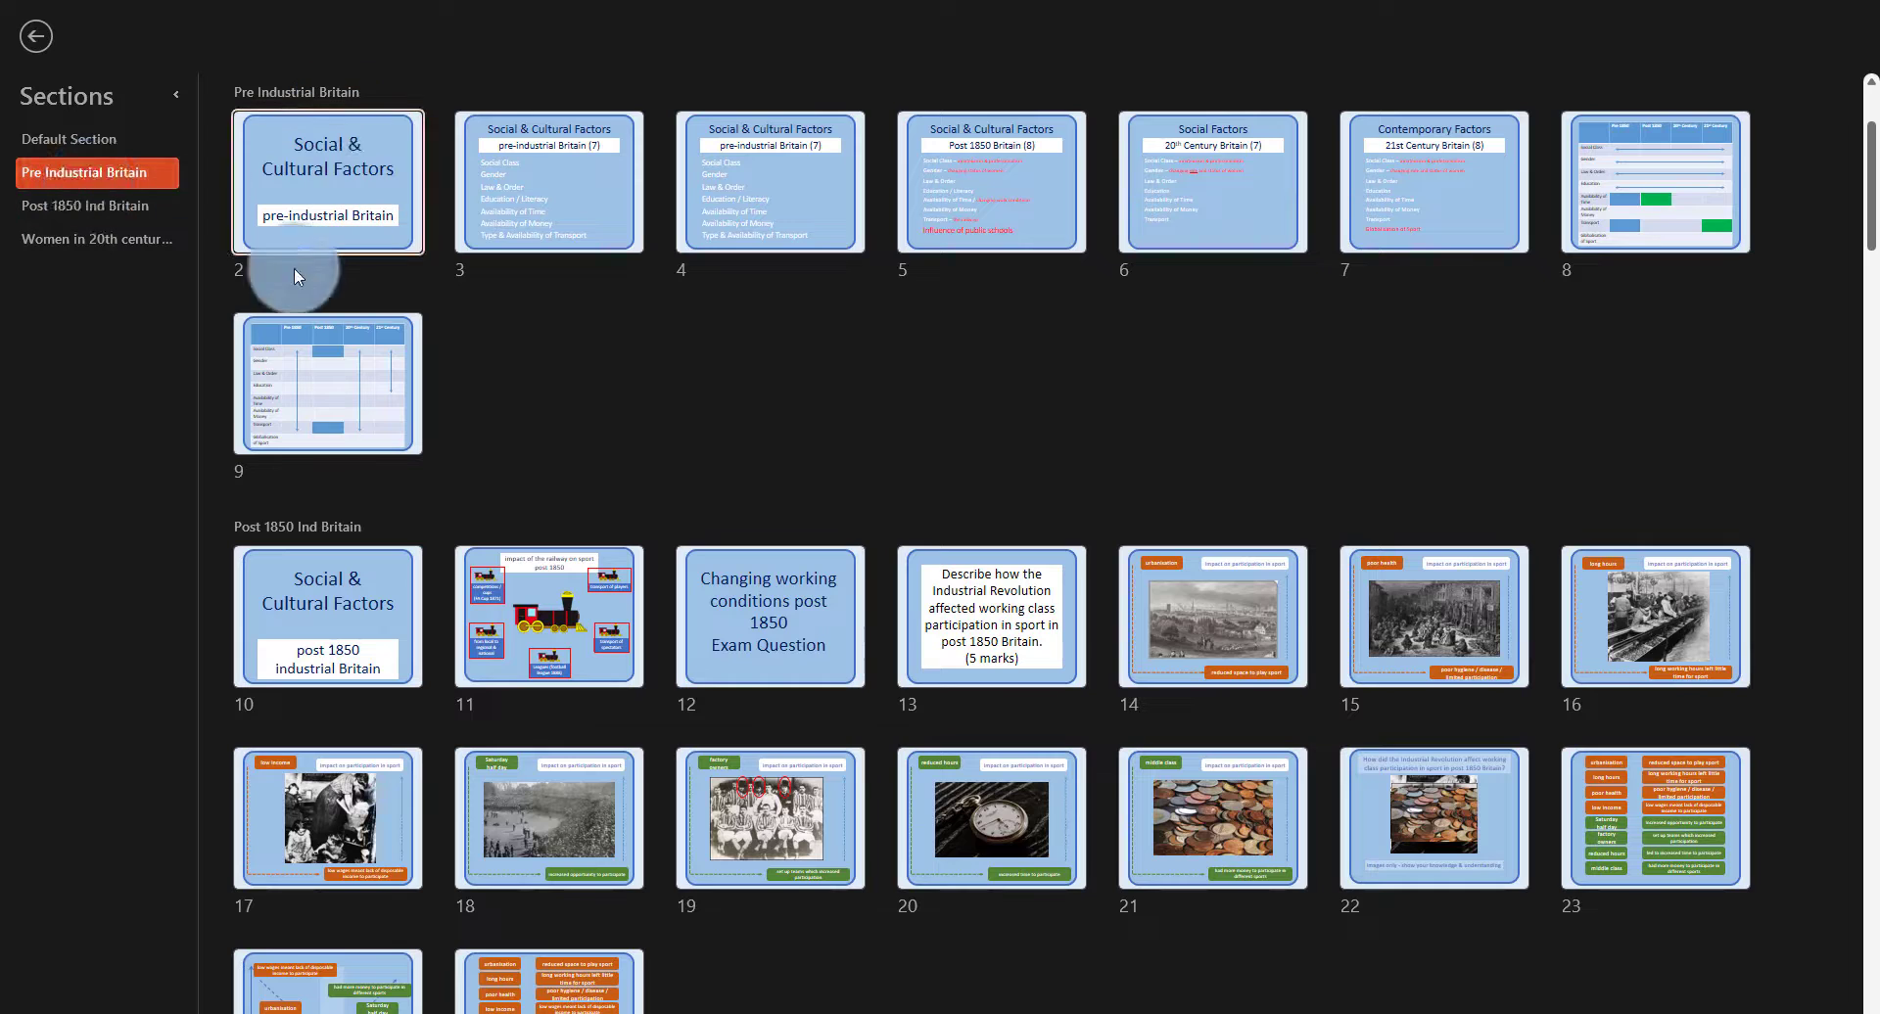